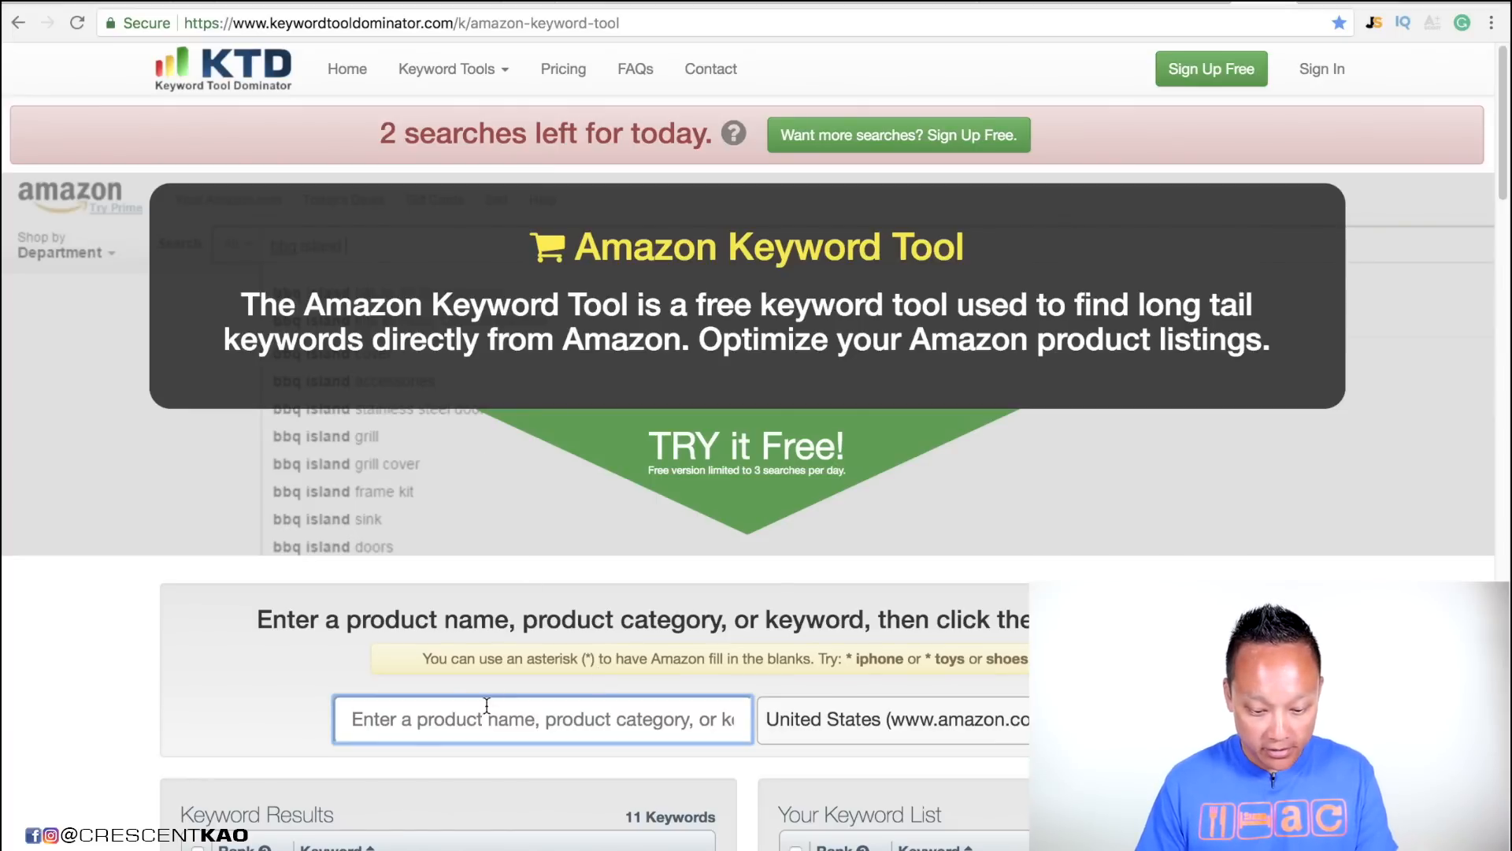
- Look up Amazon keyword ideas for "rib racks" in Keyword Tool Dominator and in Keyword Tool for the United States
type("rib racks")
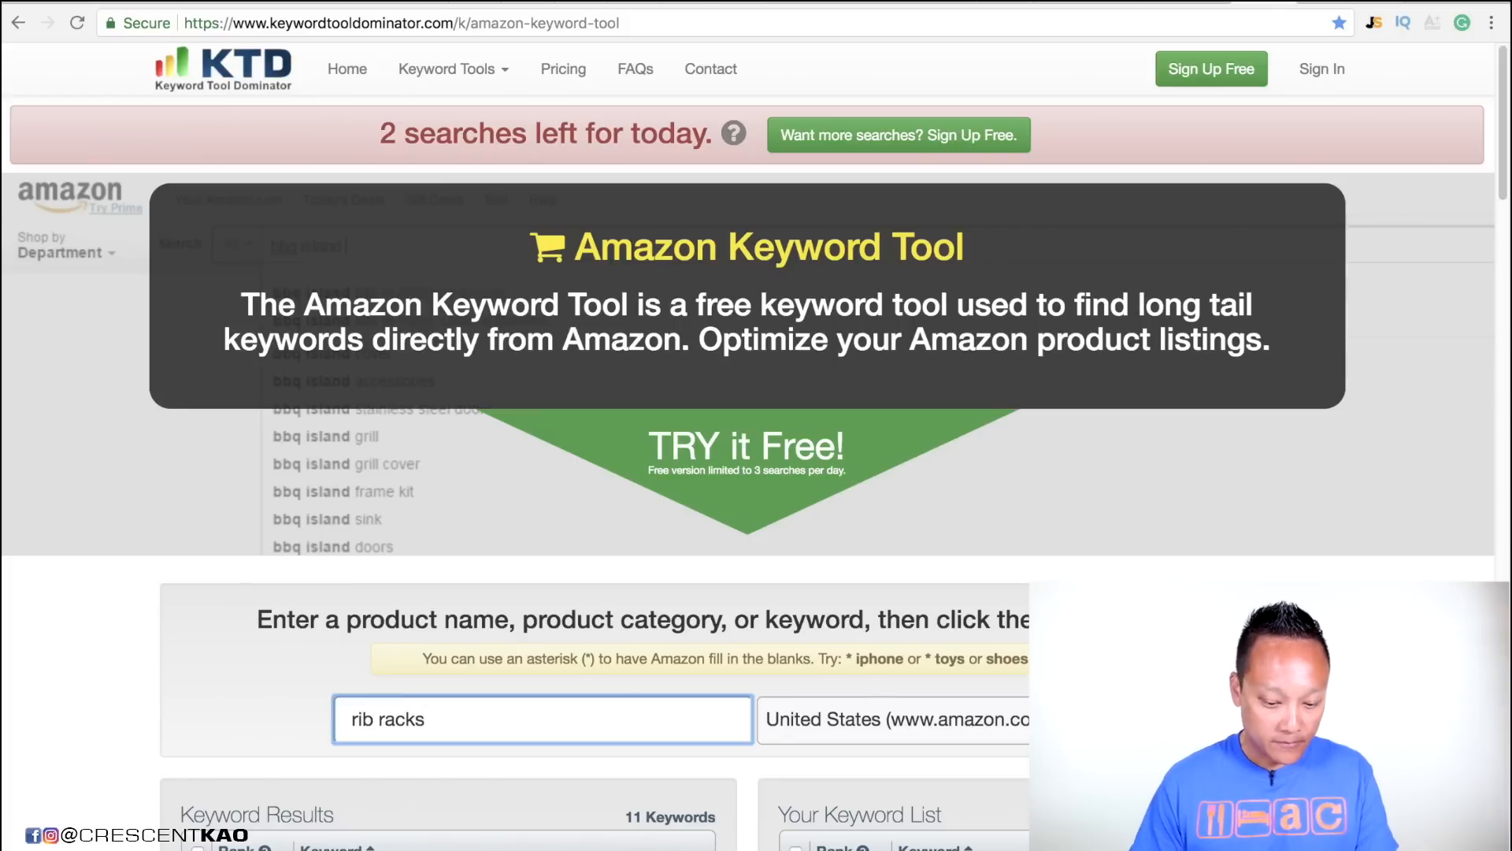
key("Return")
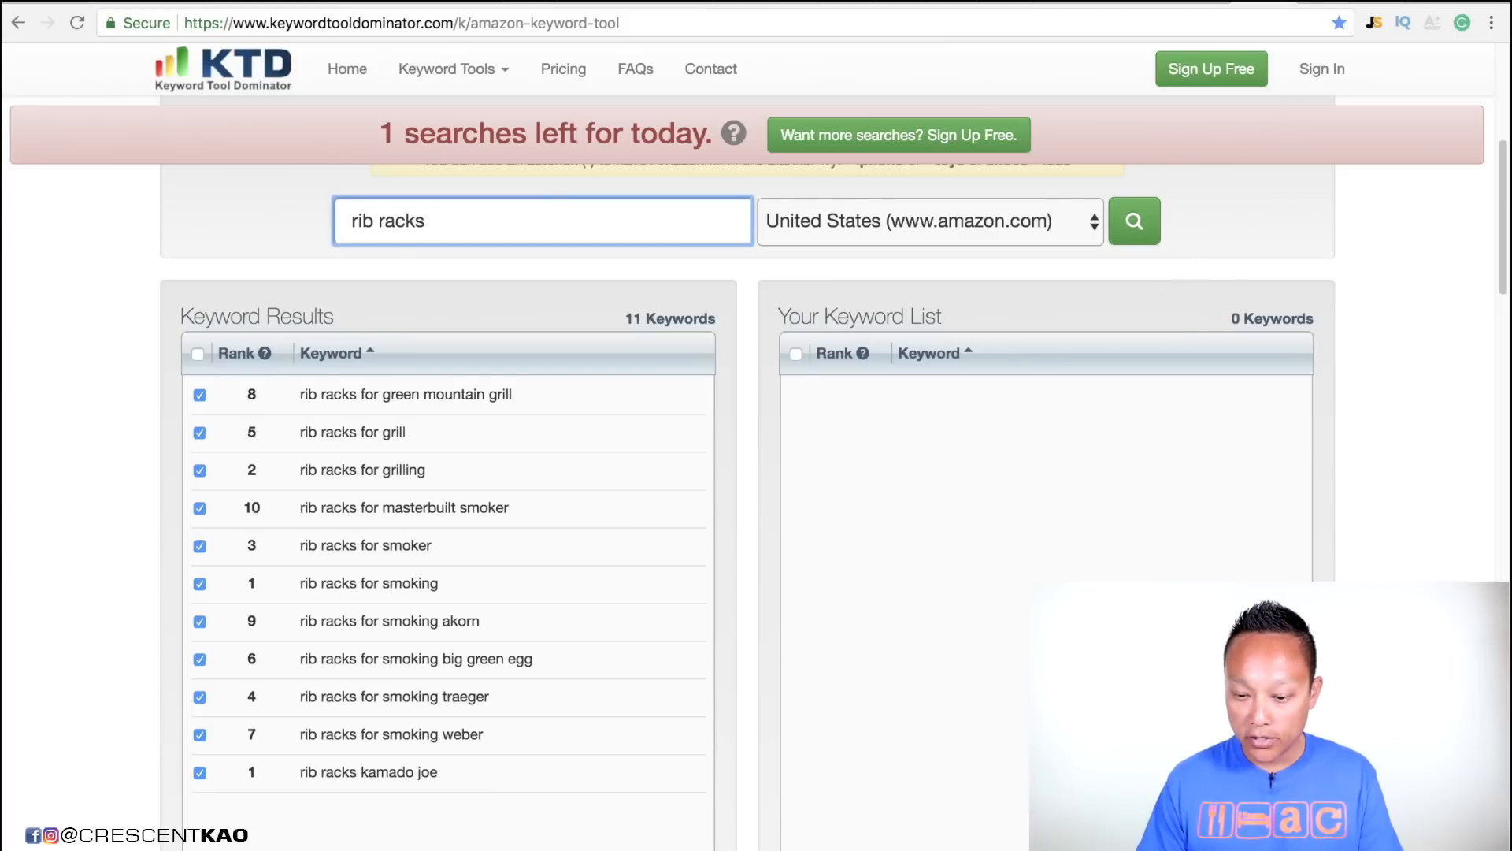
left_click(1313, 3)
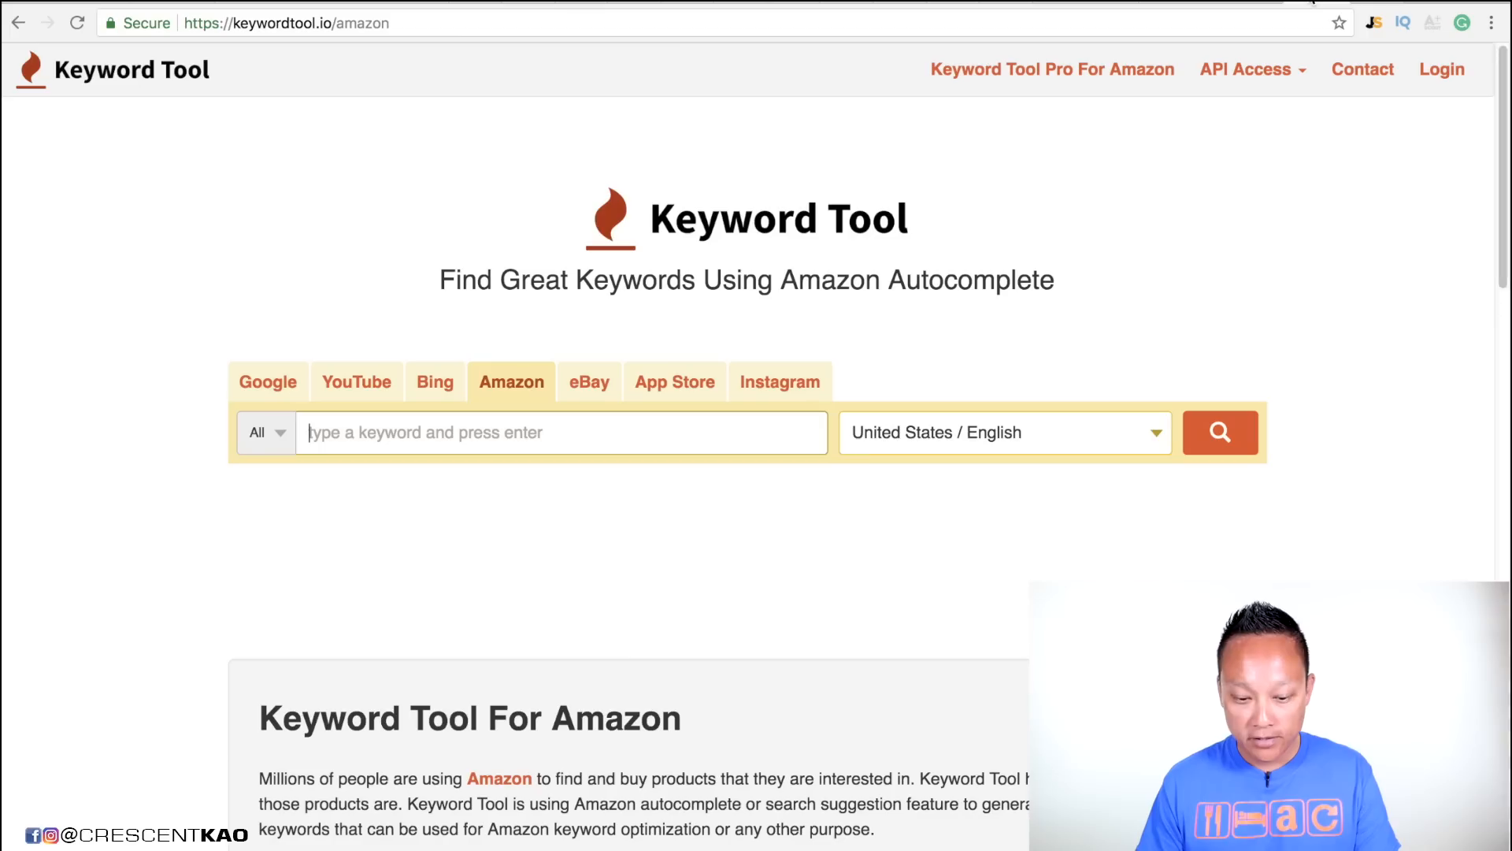
left_click(444, 426)
type("rib")
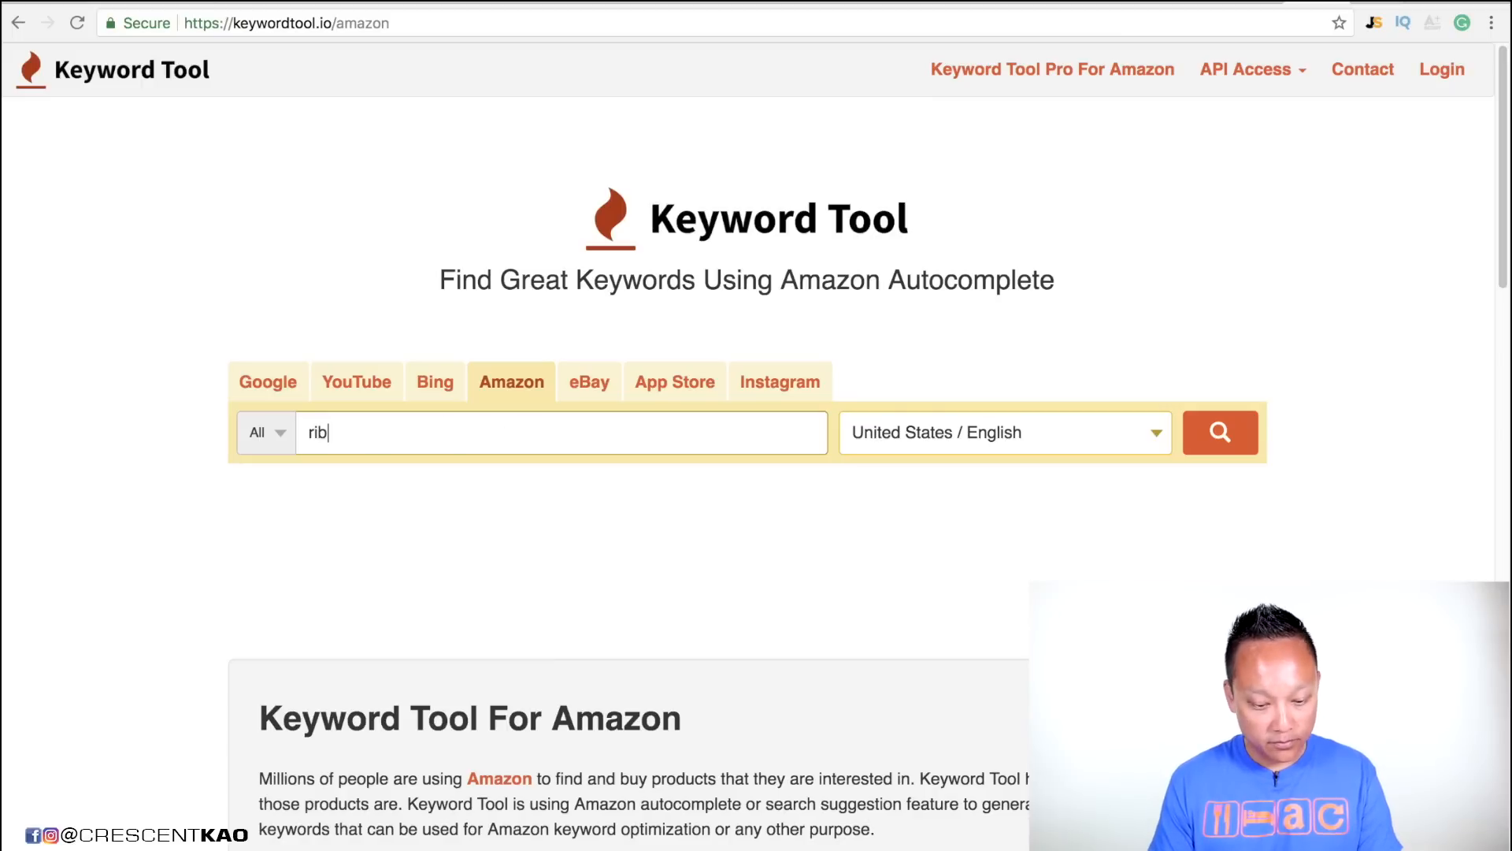
type(" racks")
key("Return")
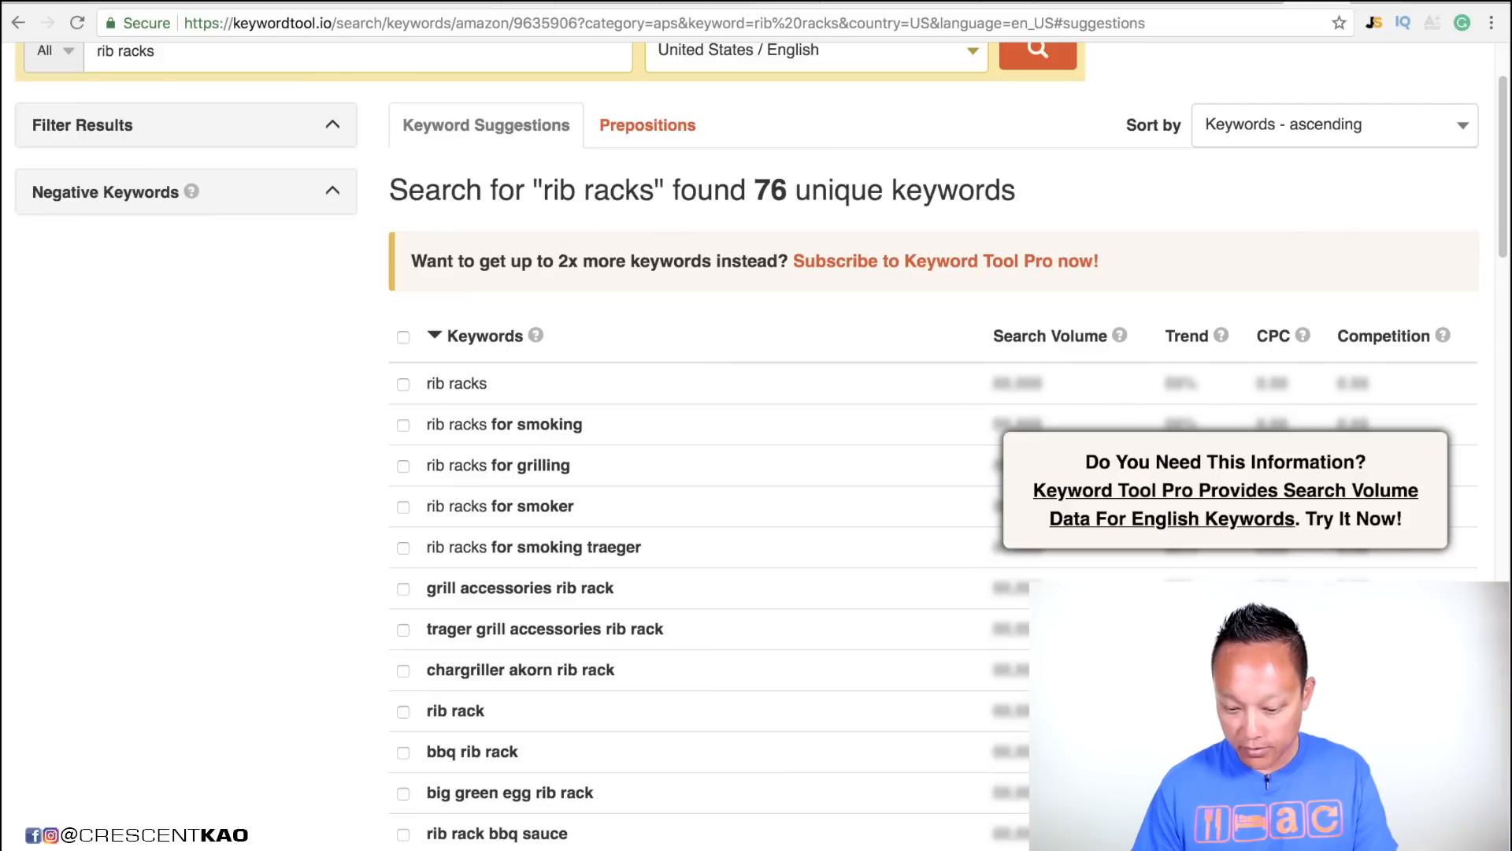
- Start a new product listing in Amazon Seller Central and search for its category with "rib rack"
left_click(1339, 764)
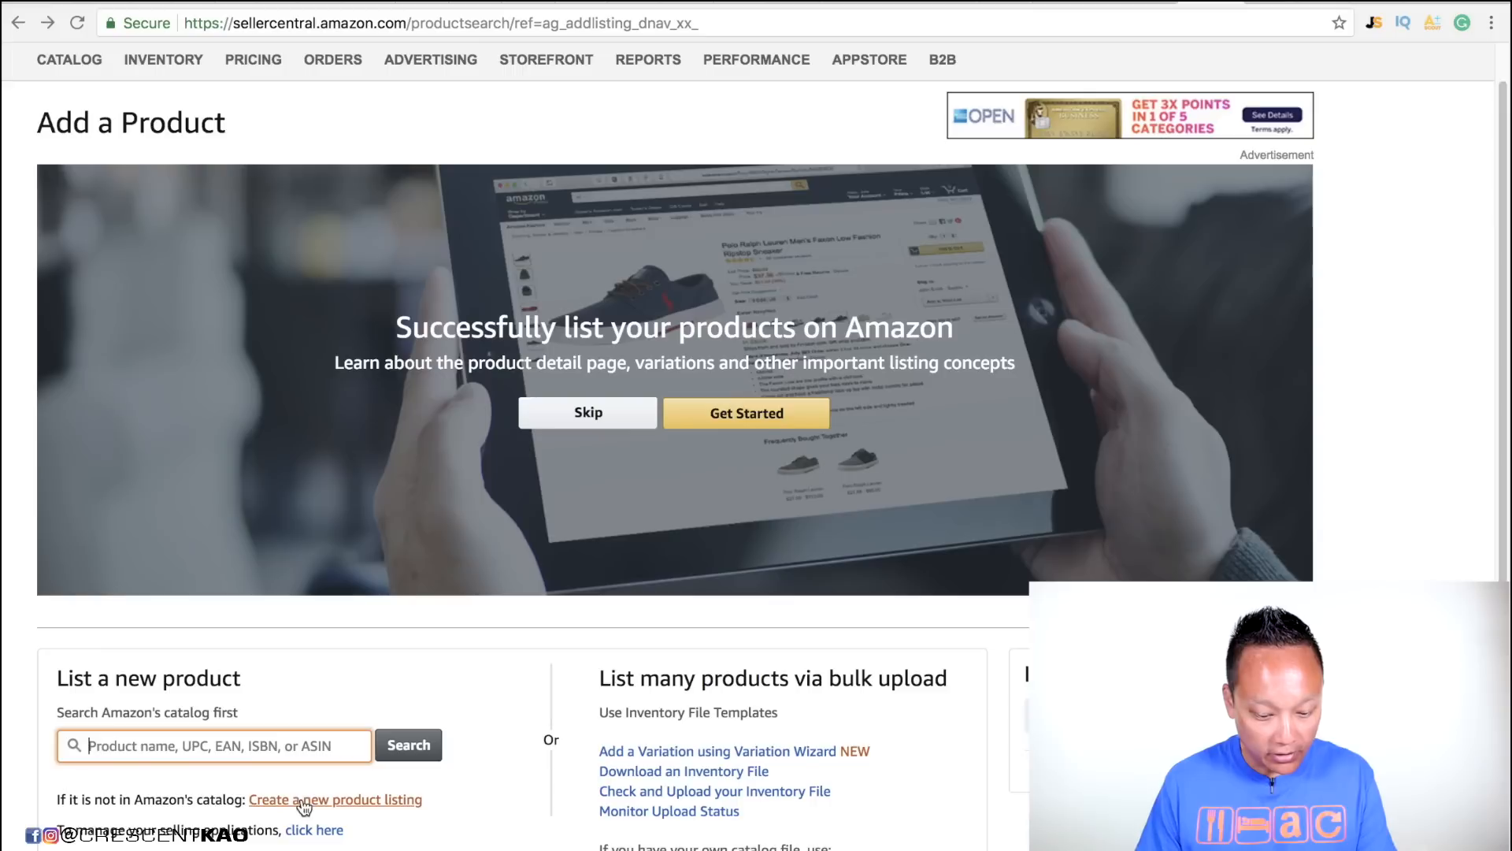
left_click(346, 802)
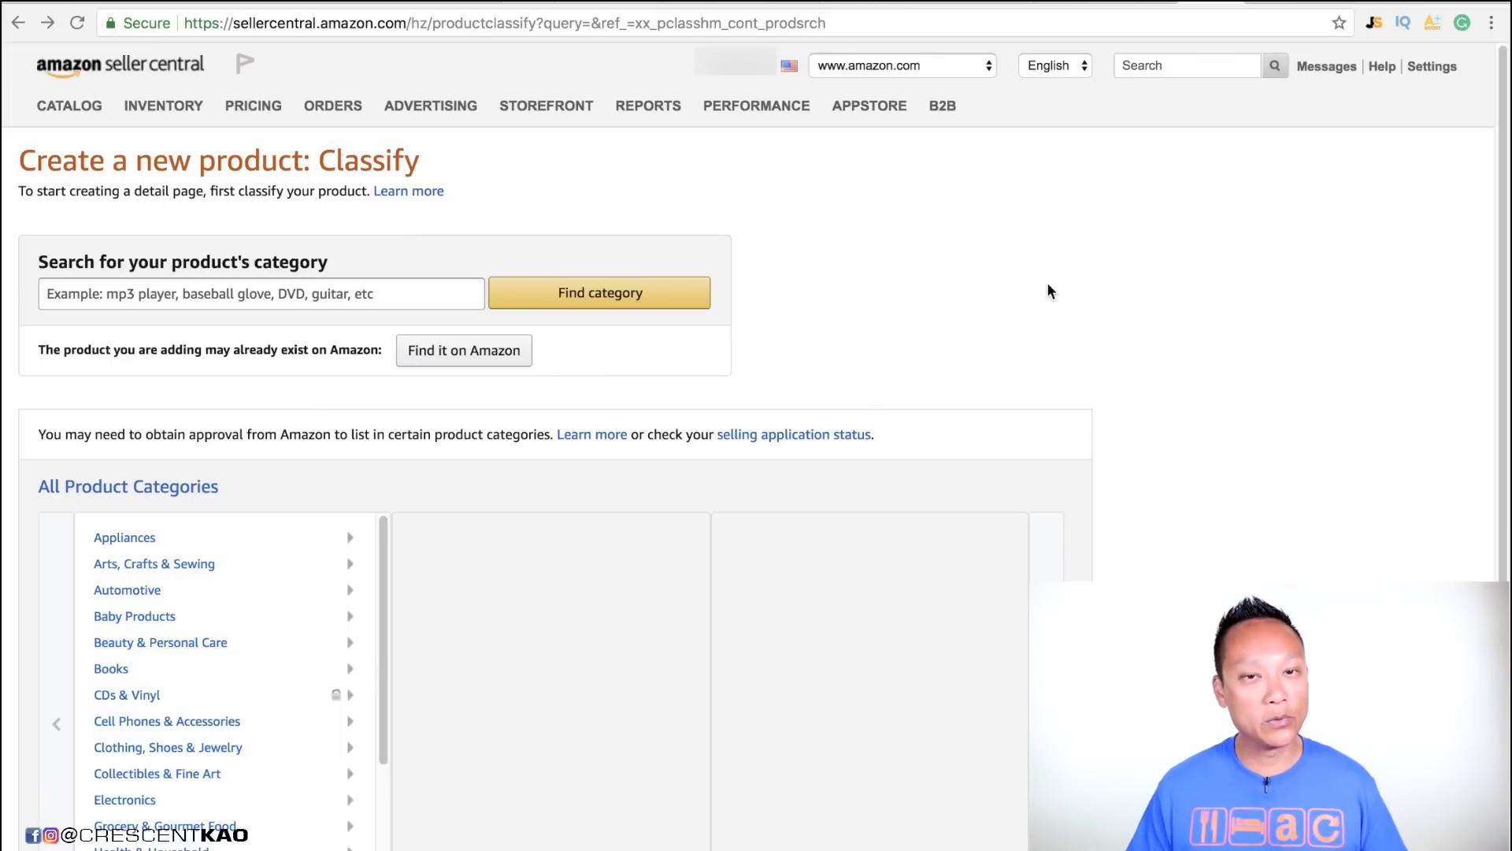
left_click(377, 293)
type("rib rack")
key("Return")
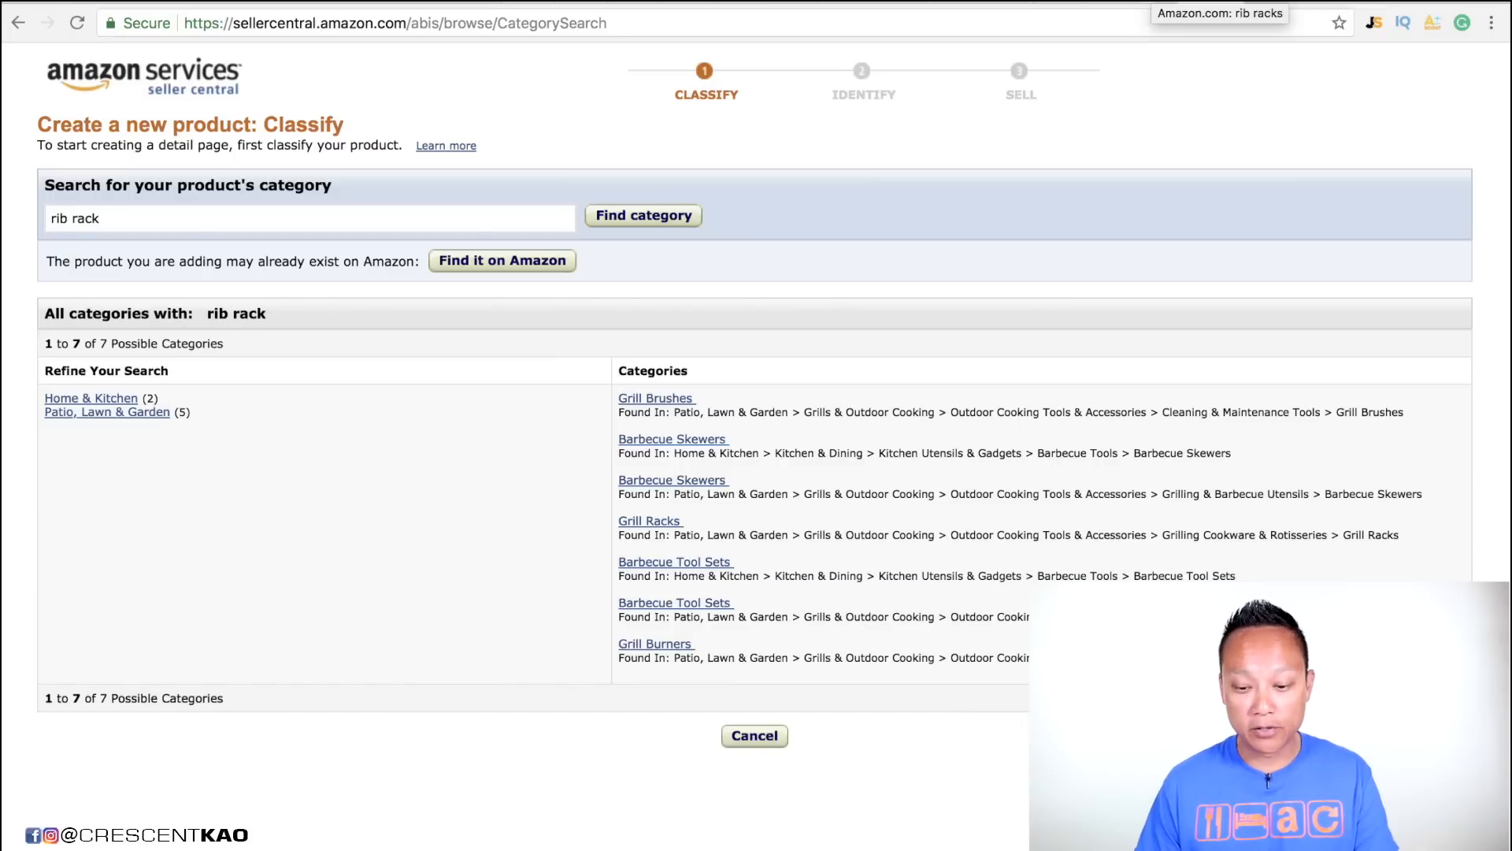
- Open the Sorbus Non-Stick Rib Rack from the Amazon "rib racks" results and check its category under Best Sellers Rank
left_click(1153, 1)
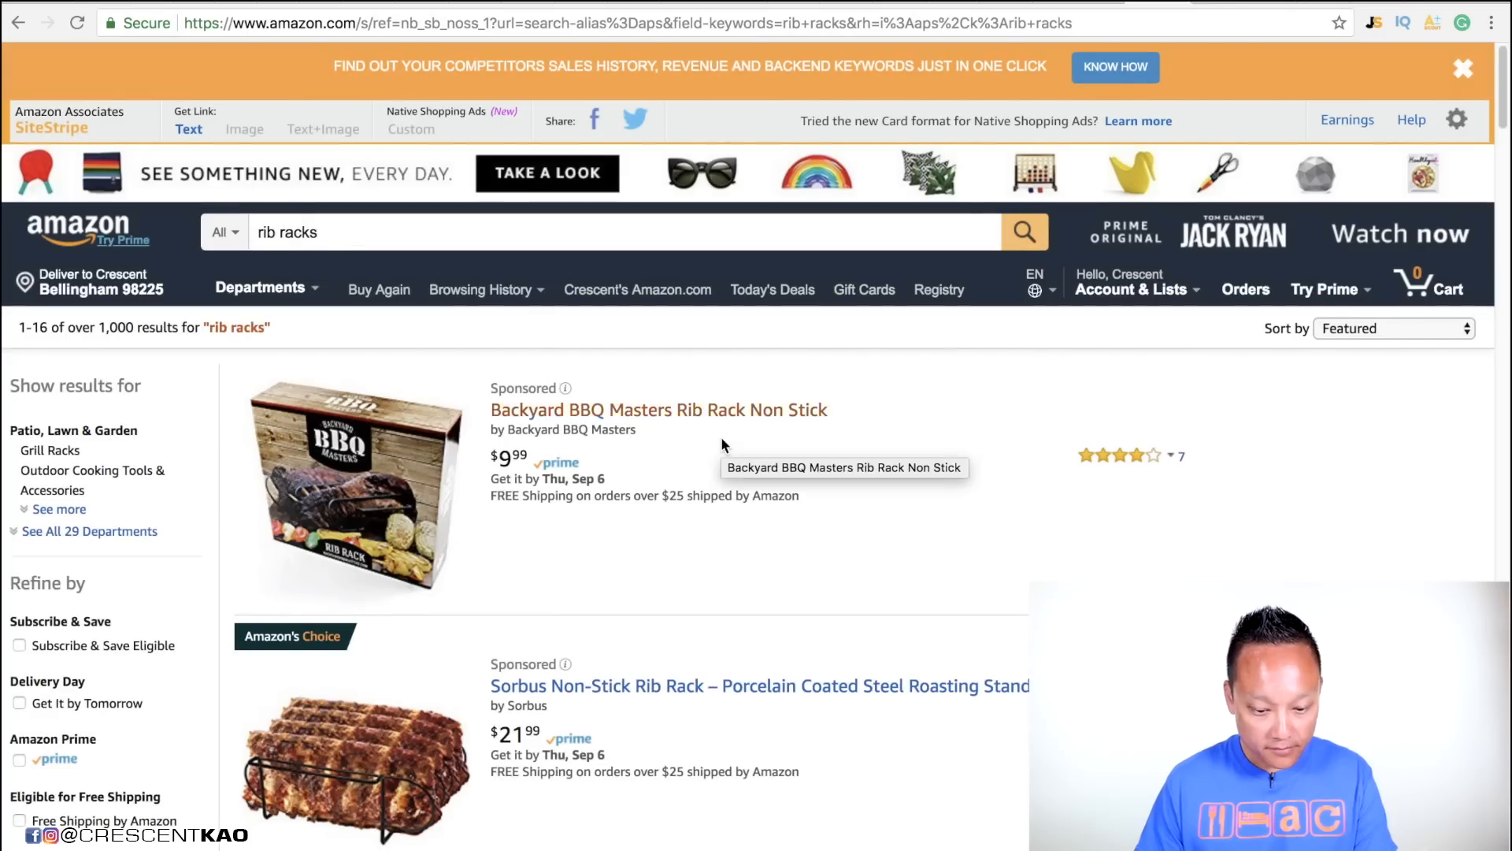
scroll(722, 444, "down", 8)
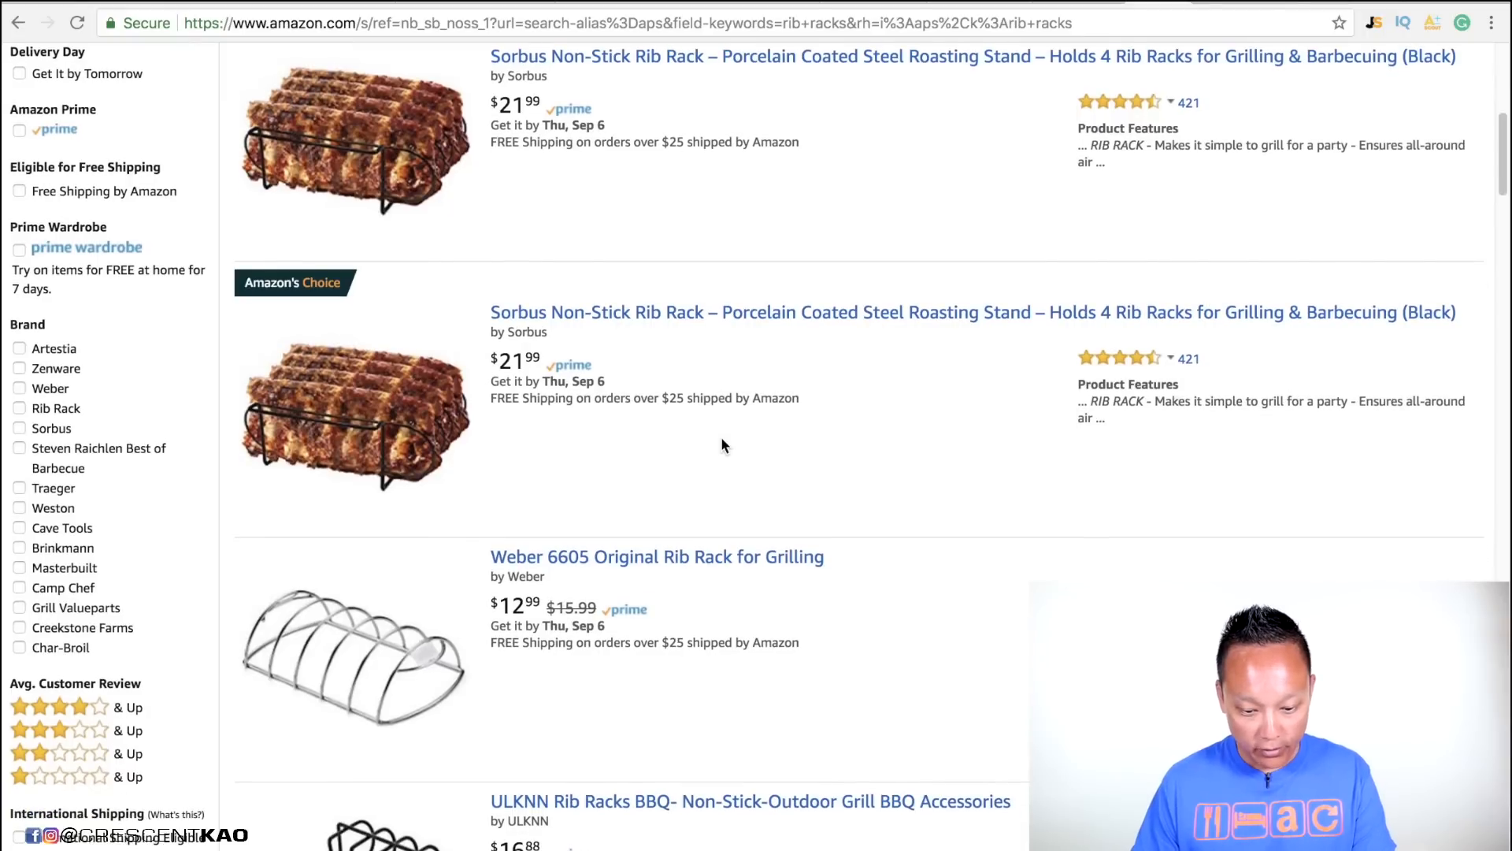
right_click(662, 311)
left_click(674, 312)
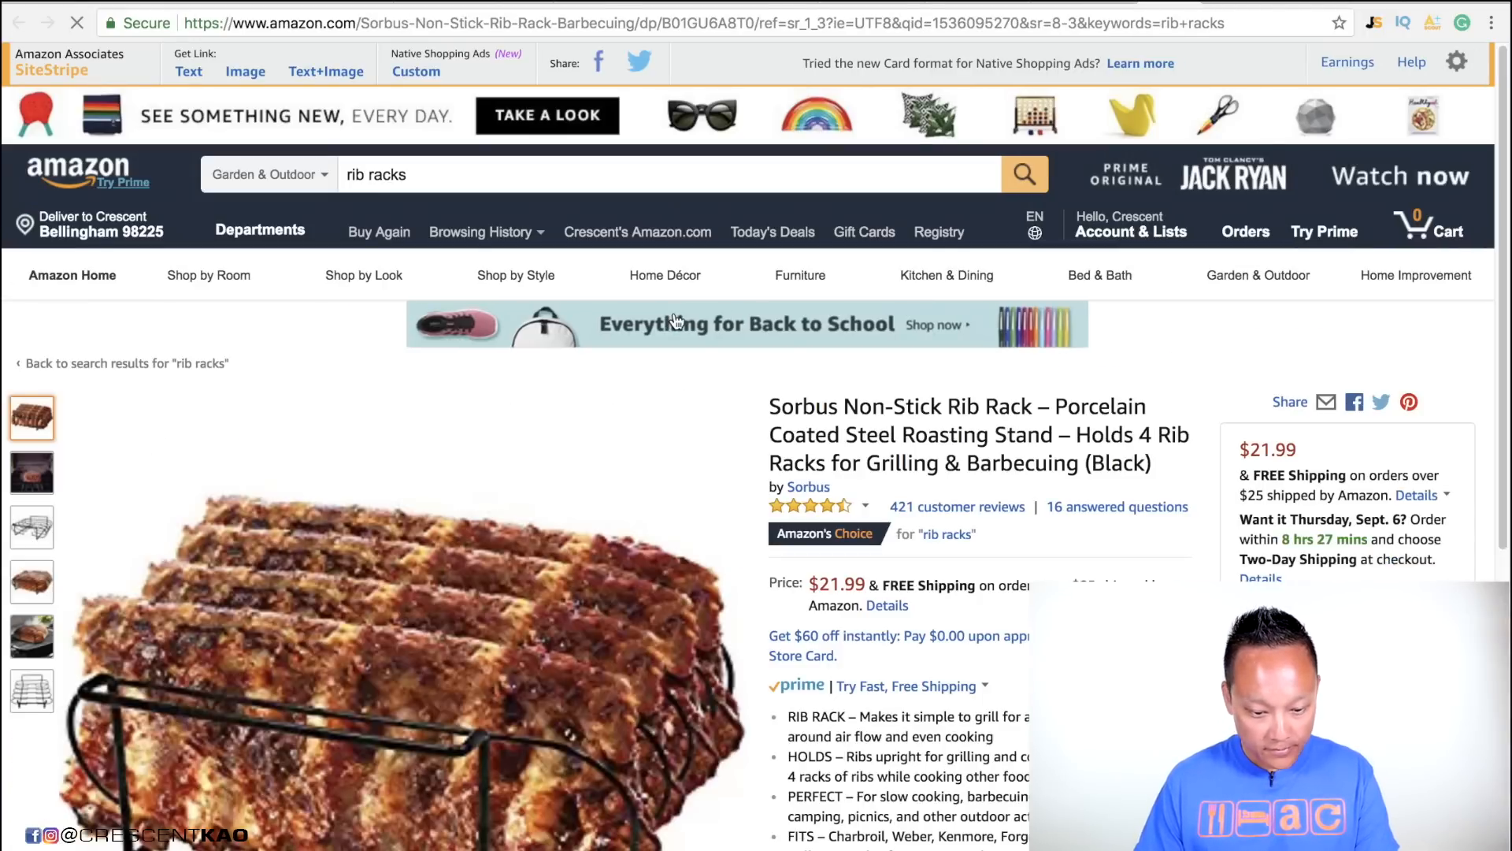
scroll(675, 319, "down", 15)
scroll(675, 316, "down", 20)
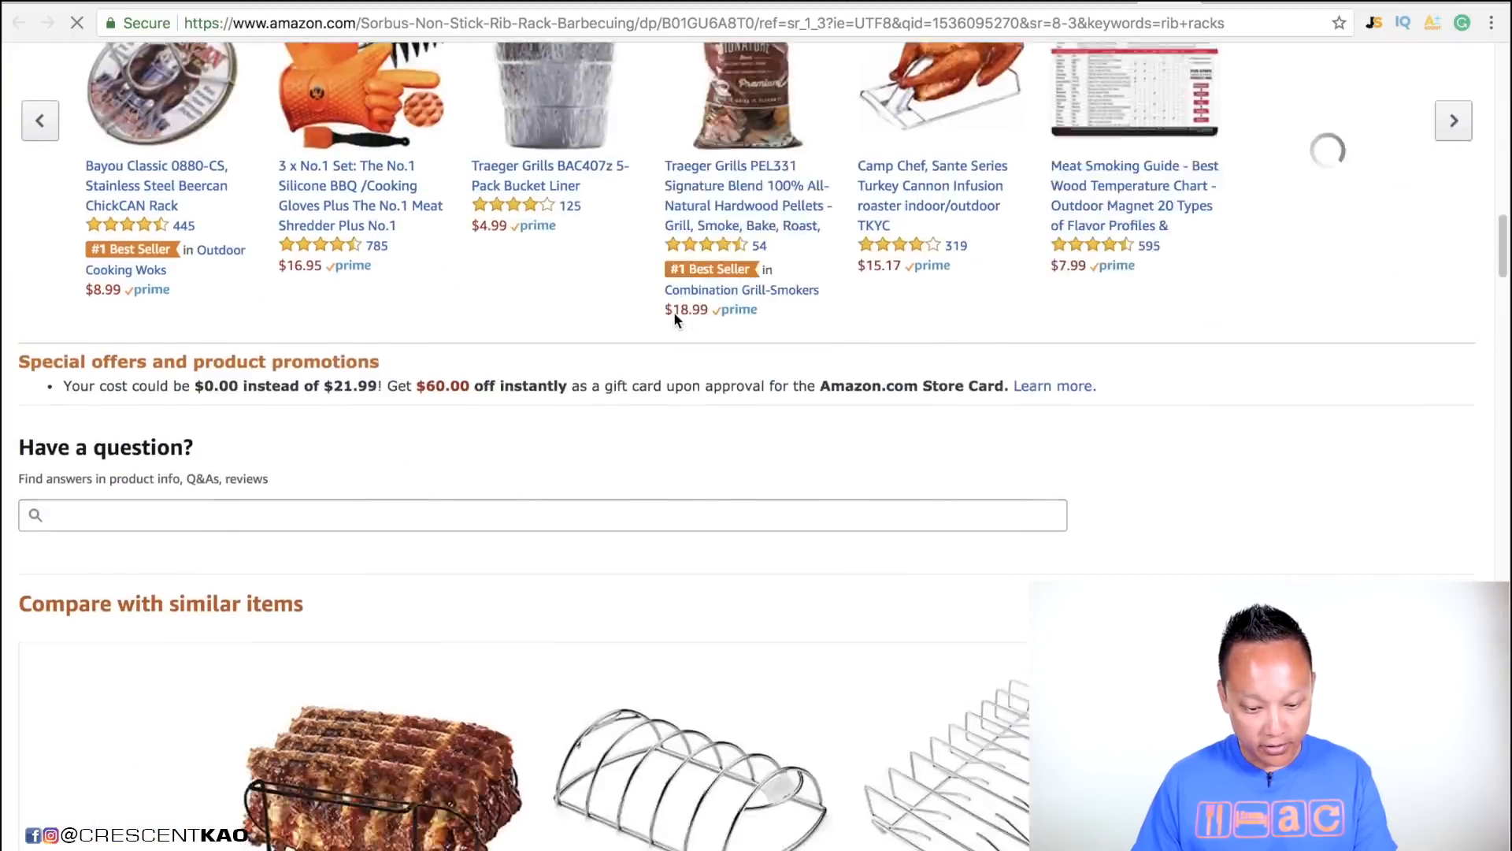
scroll(675, 319, "down", 4)
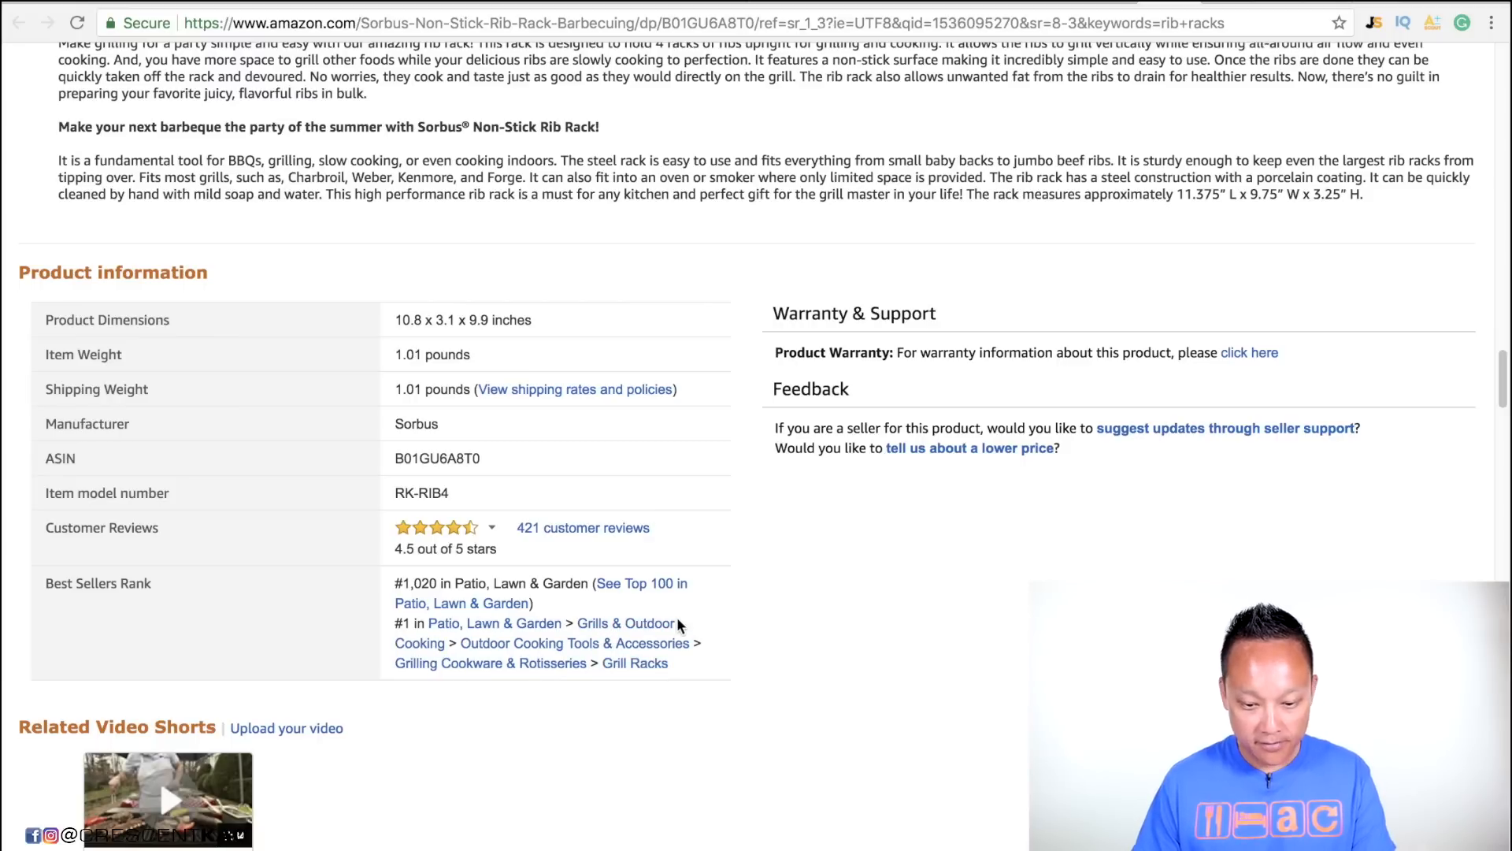
- Open the Weber 6605 Original Rib Rack in its own tab and check its category under Best Sellers Rank
left_click(1112, 1)
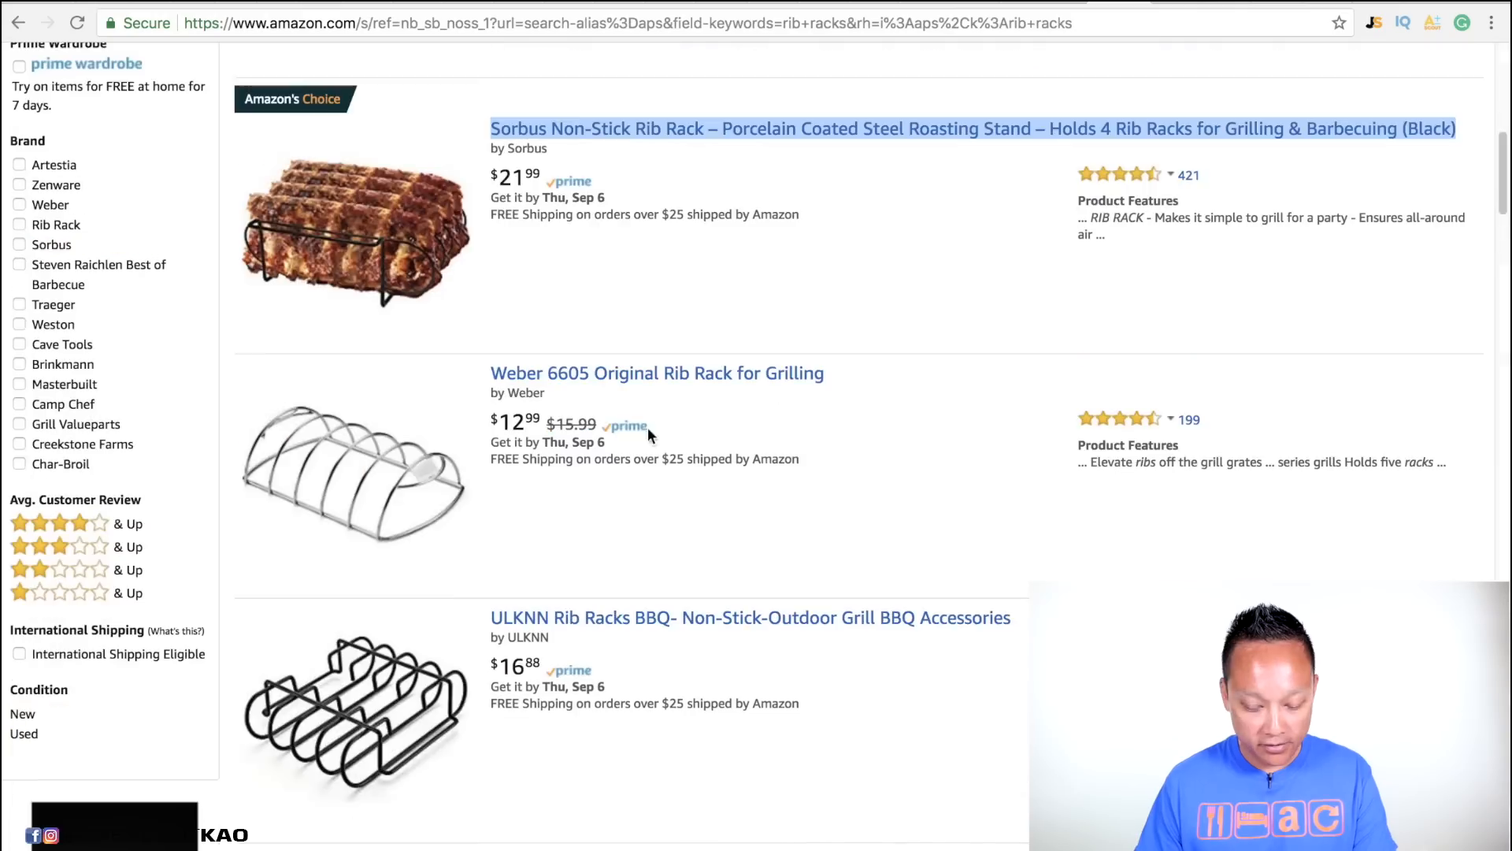
right_click(625, 370)
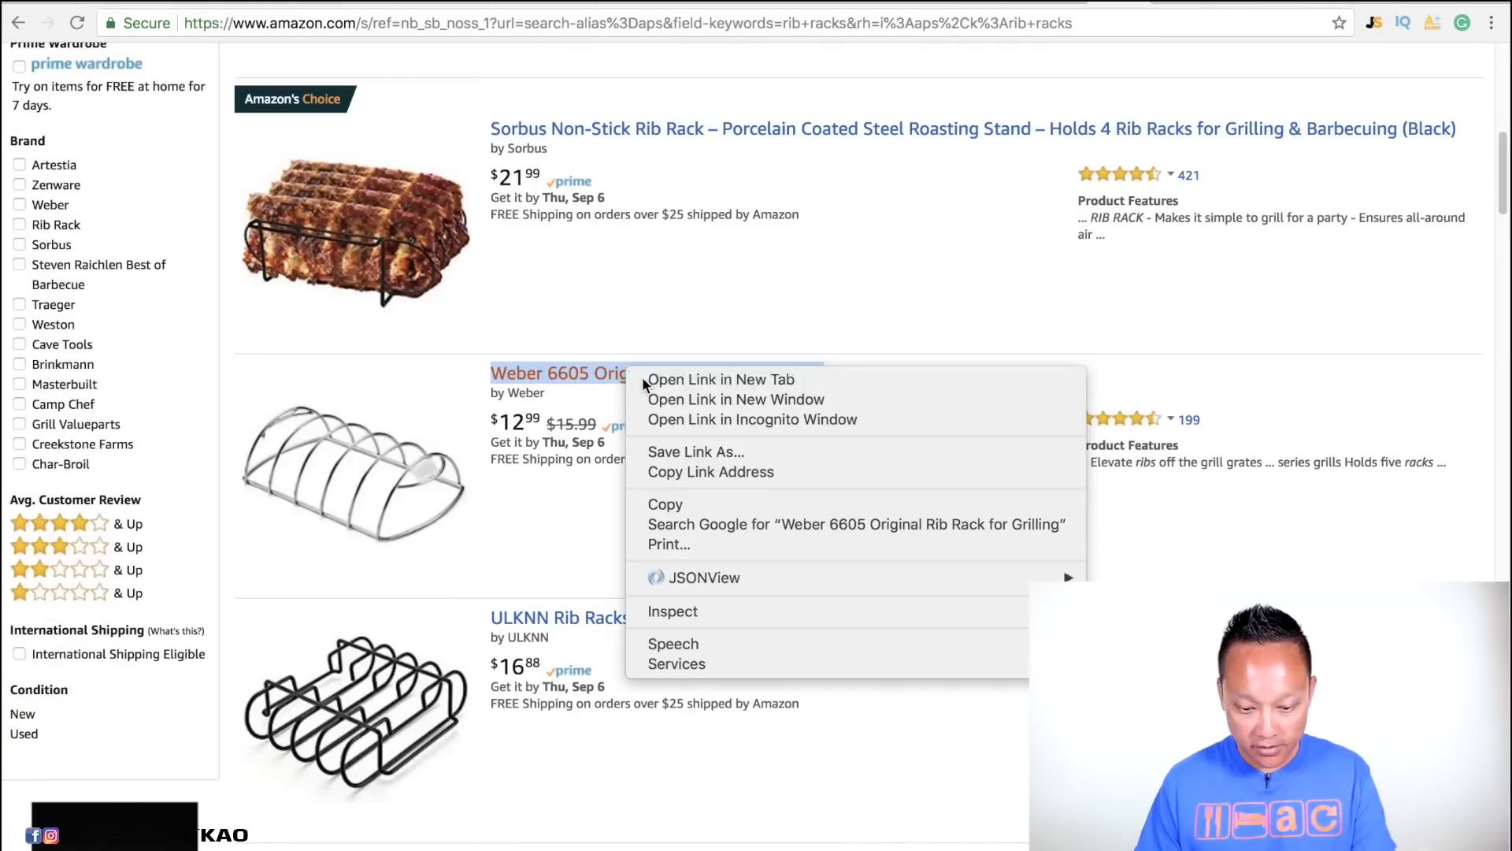
left_click(643, 379)
key("ctrl+Tab")
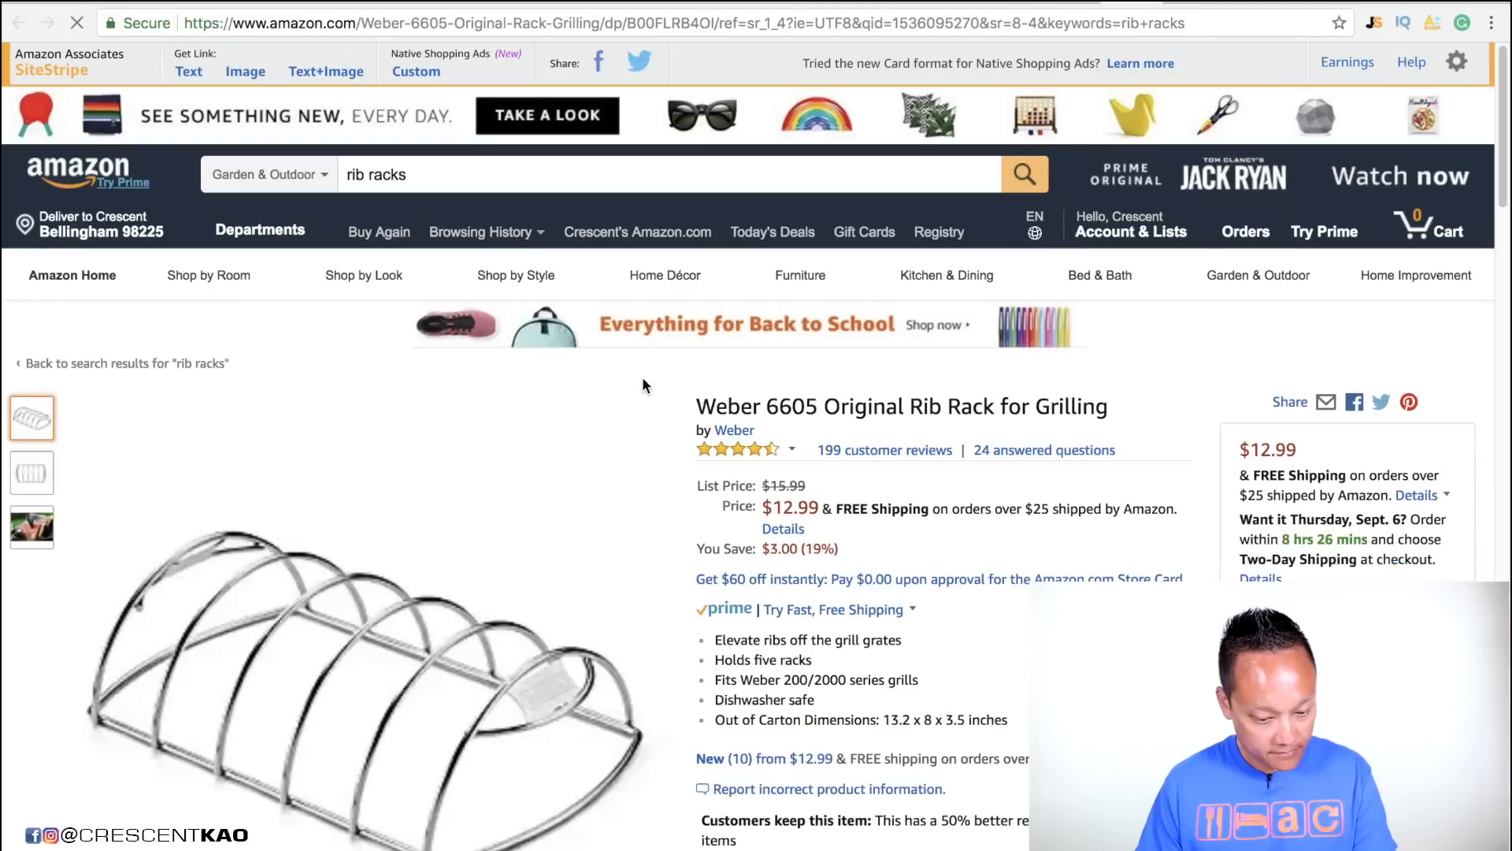
scroll(643, 385, "down", 15)
scroll(643, 385, "down", 20)
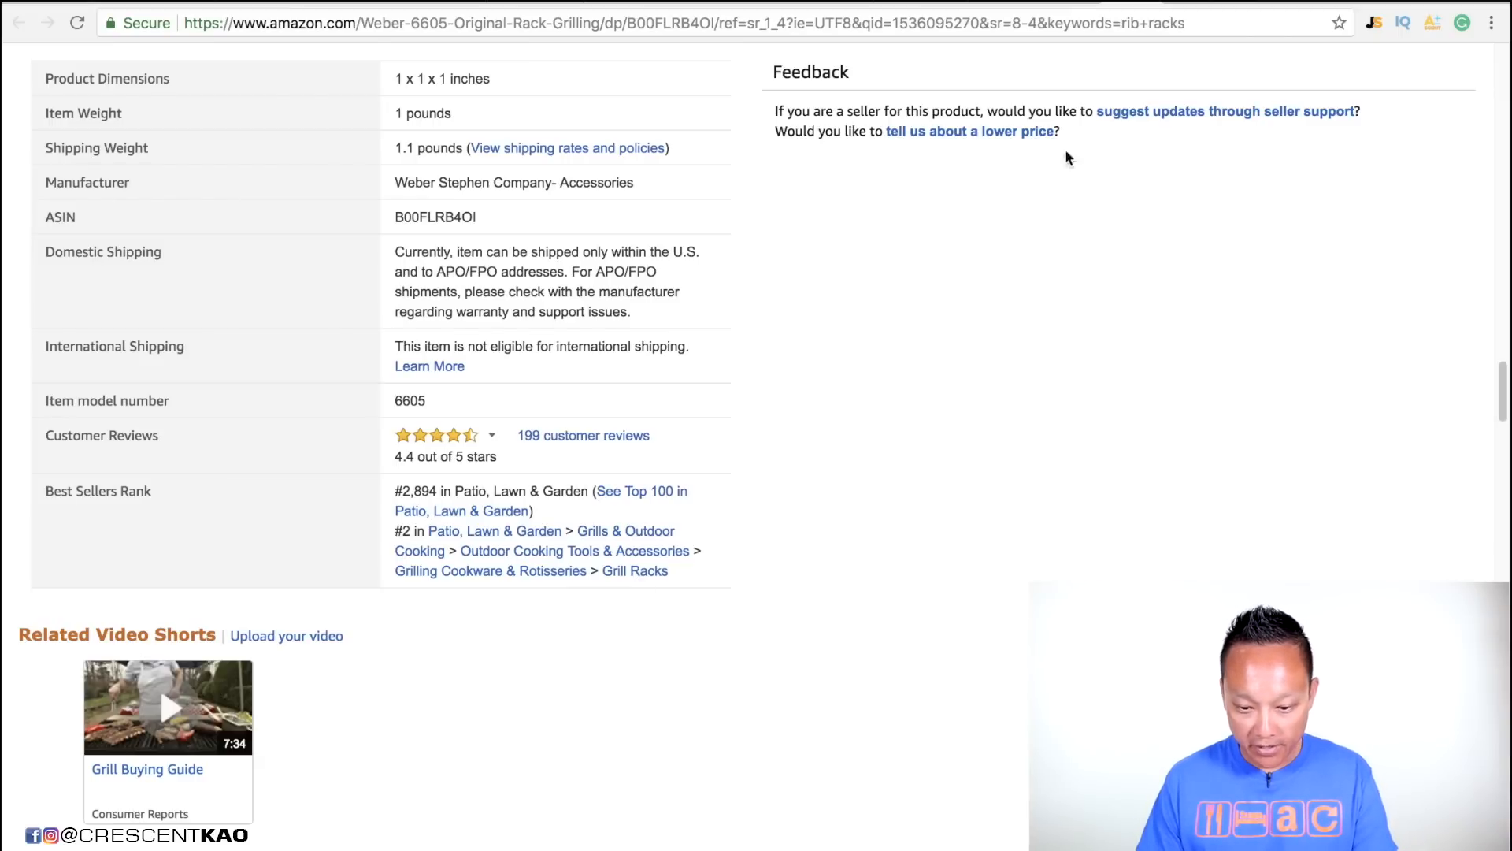
- Return to the product classification page, narrow the categories to Patio, Lawn & Garden, and select Grill Racks
left_click(600, 2)
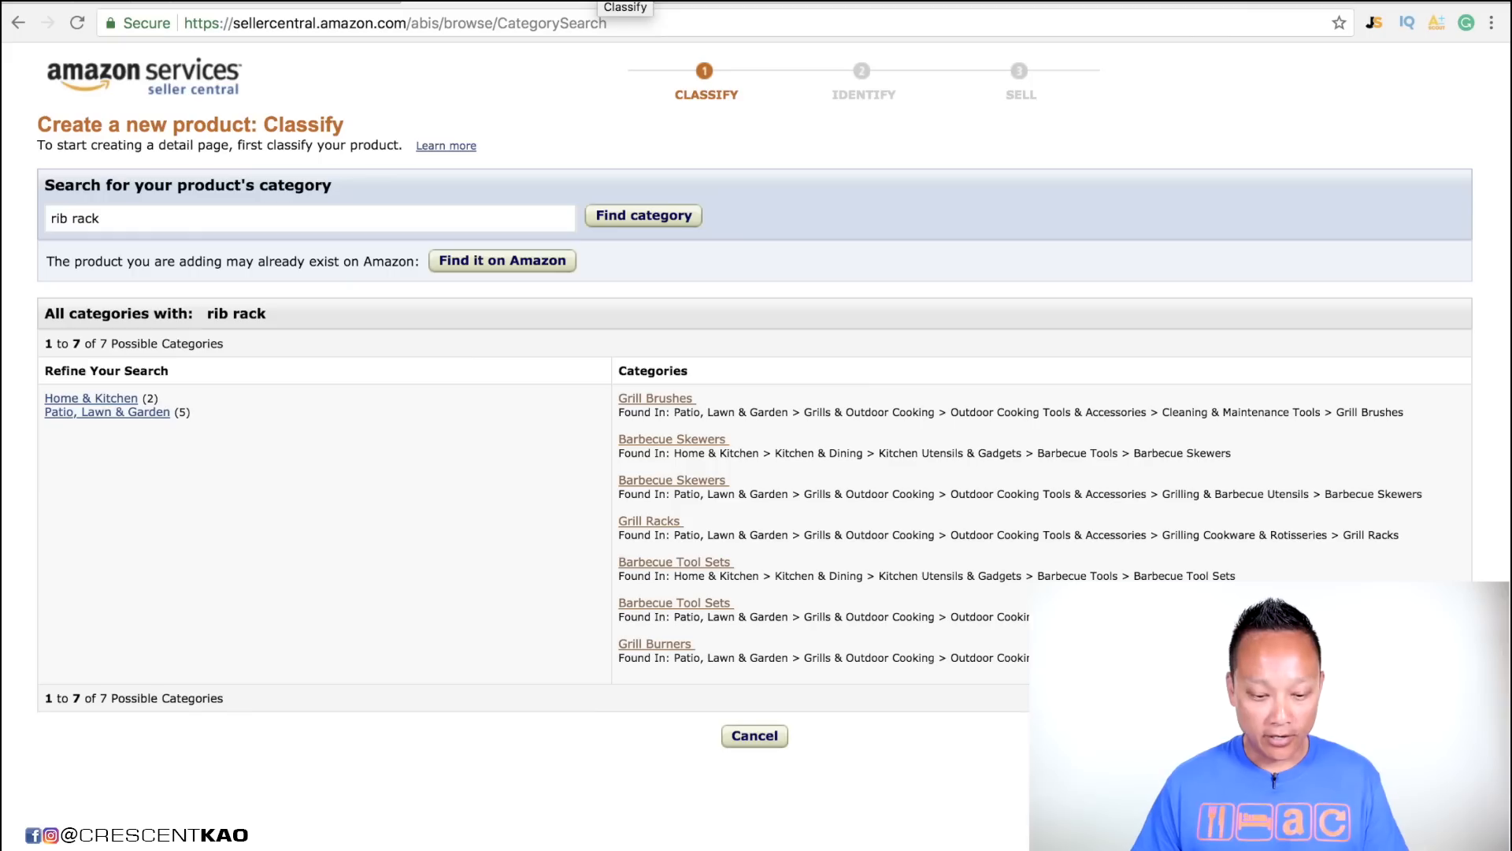
left_click(144, 414)
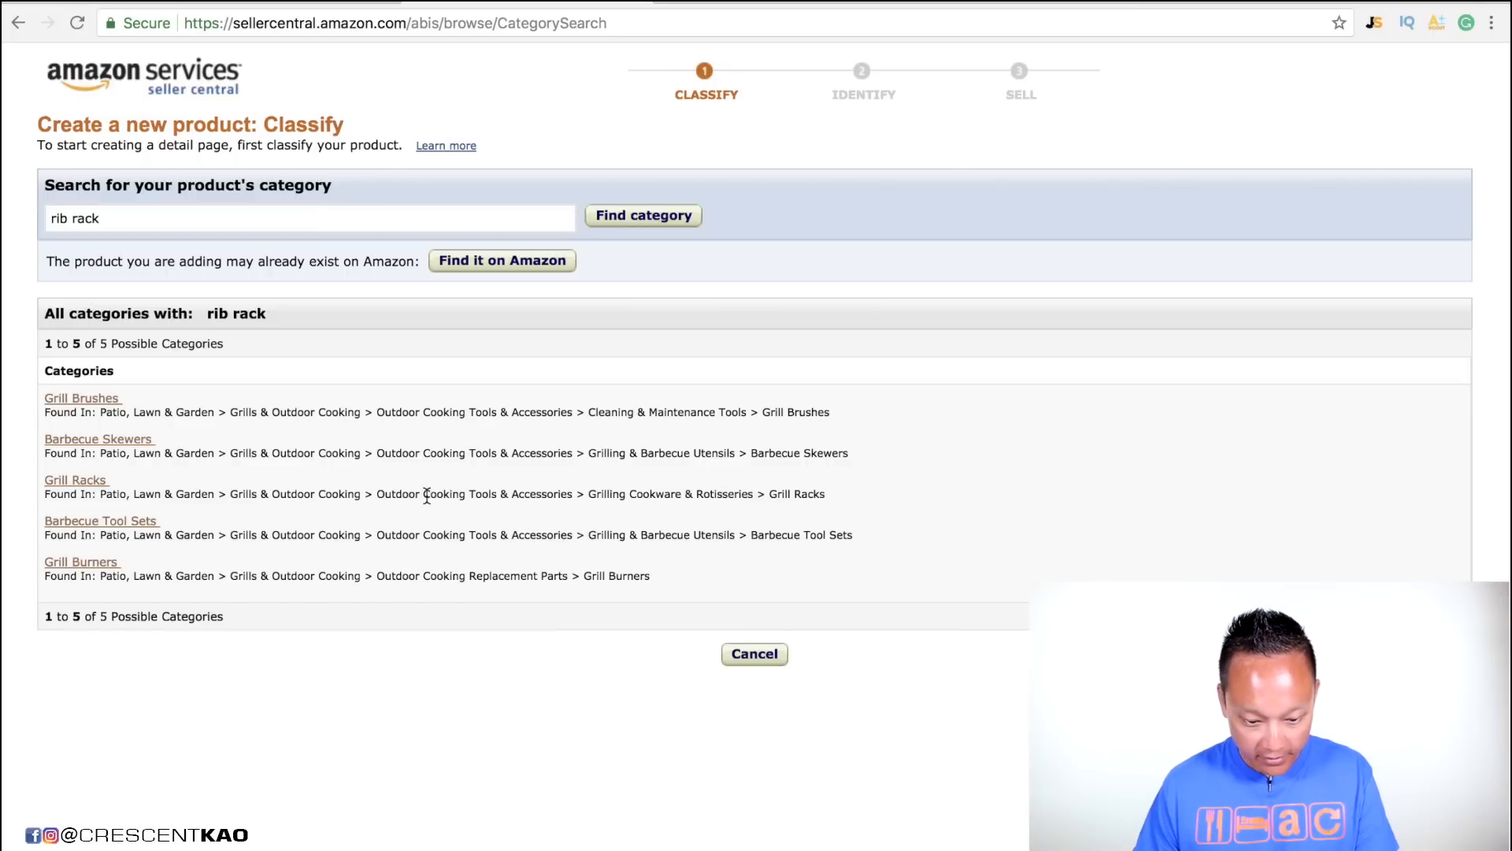
left_click(84, 482)
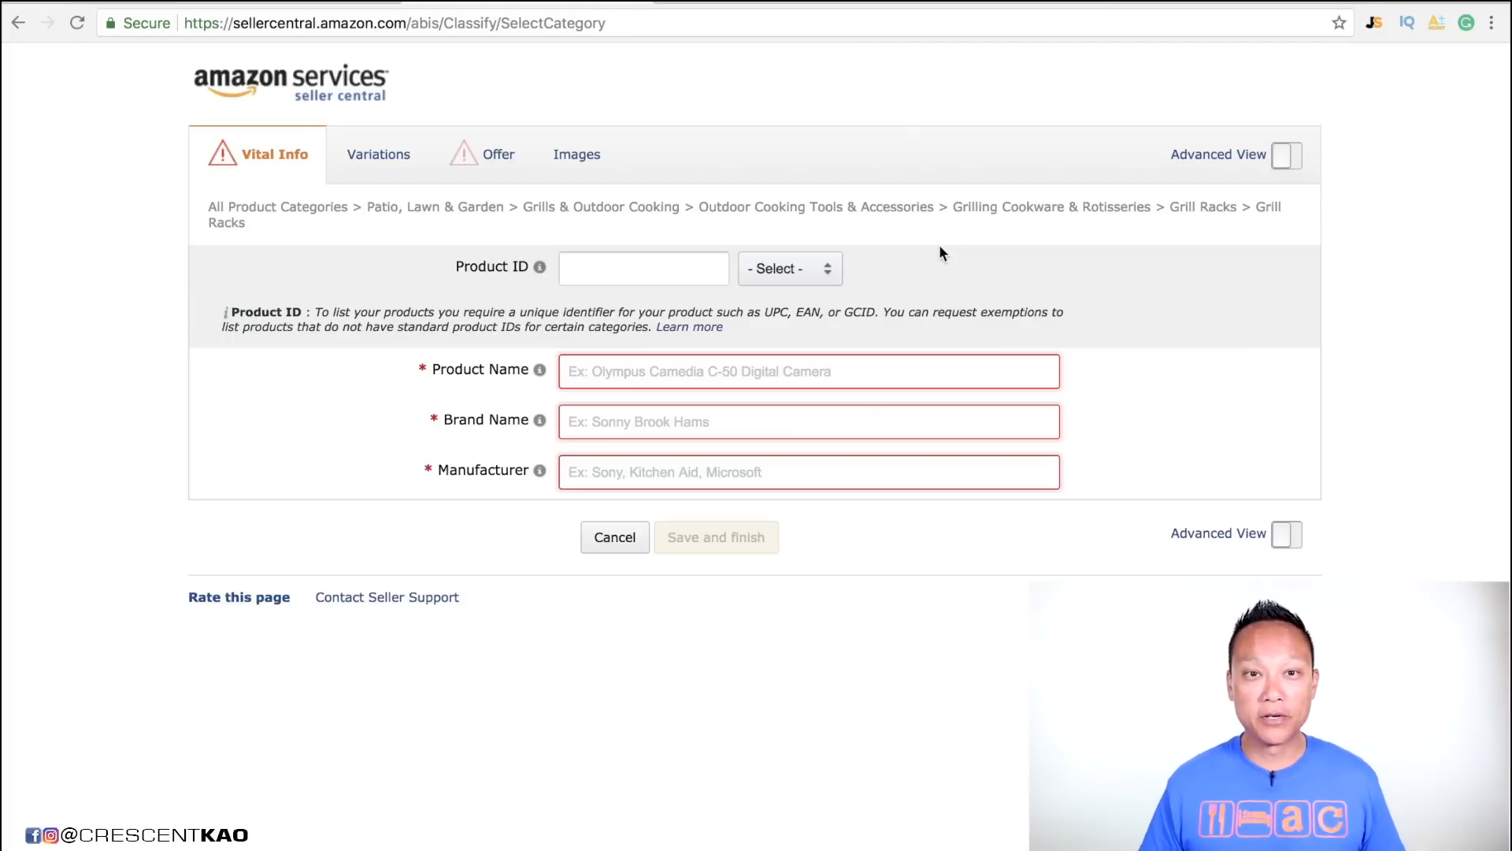
- Set the Product ID type to UPC, leaving the ID field ready for entry
left_click(706, 270)
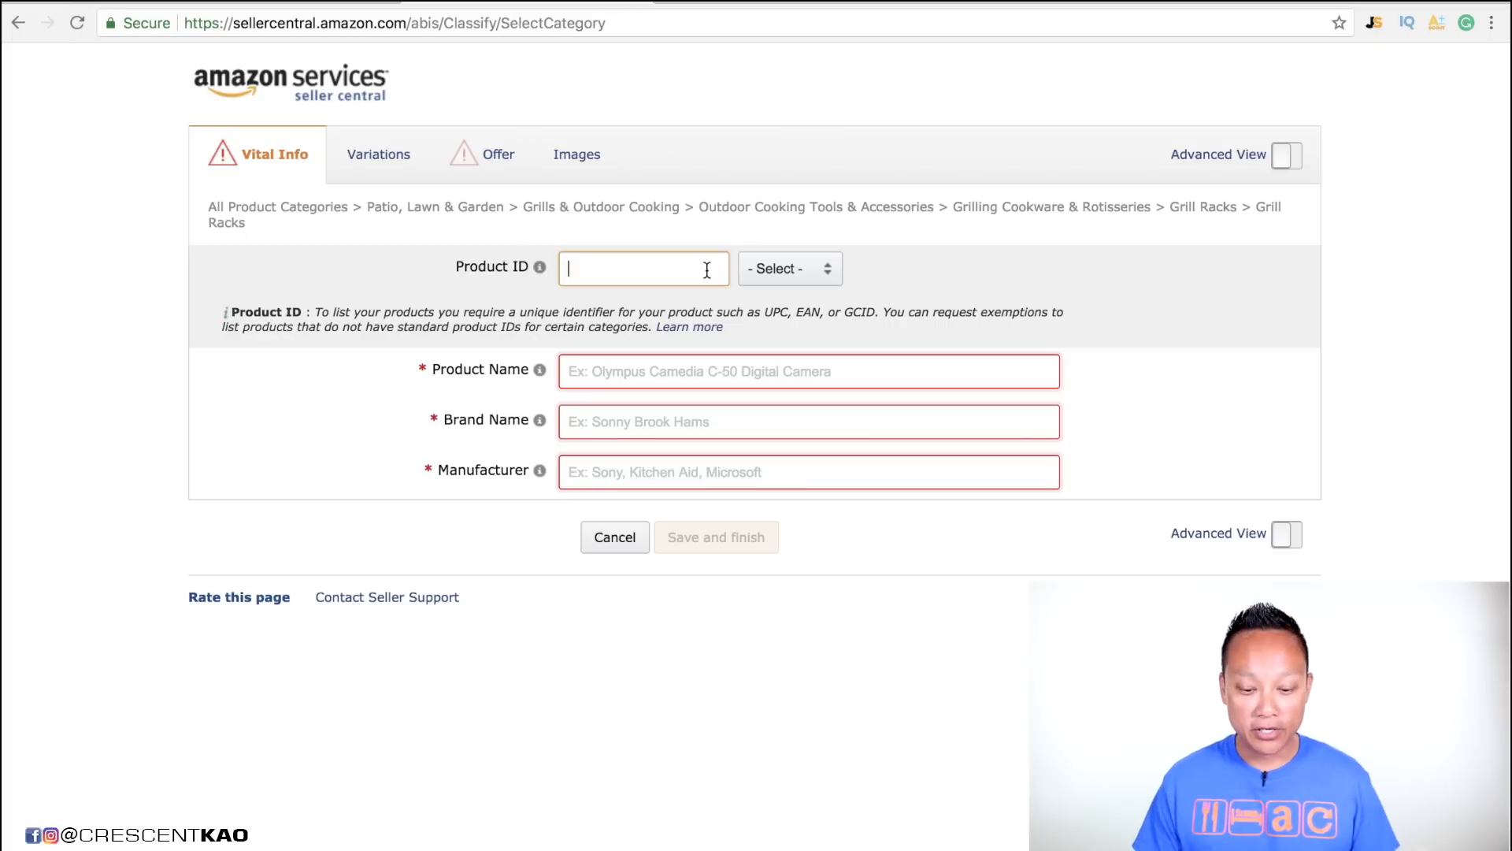
left_click(799, 272)
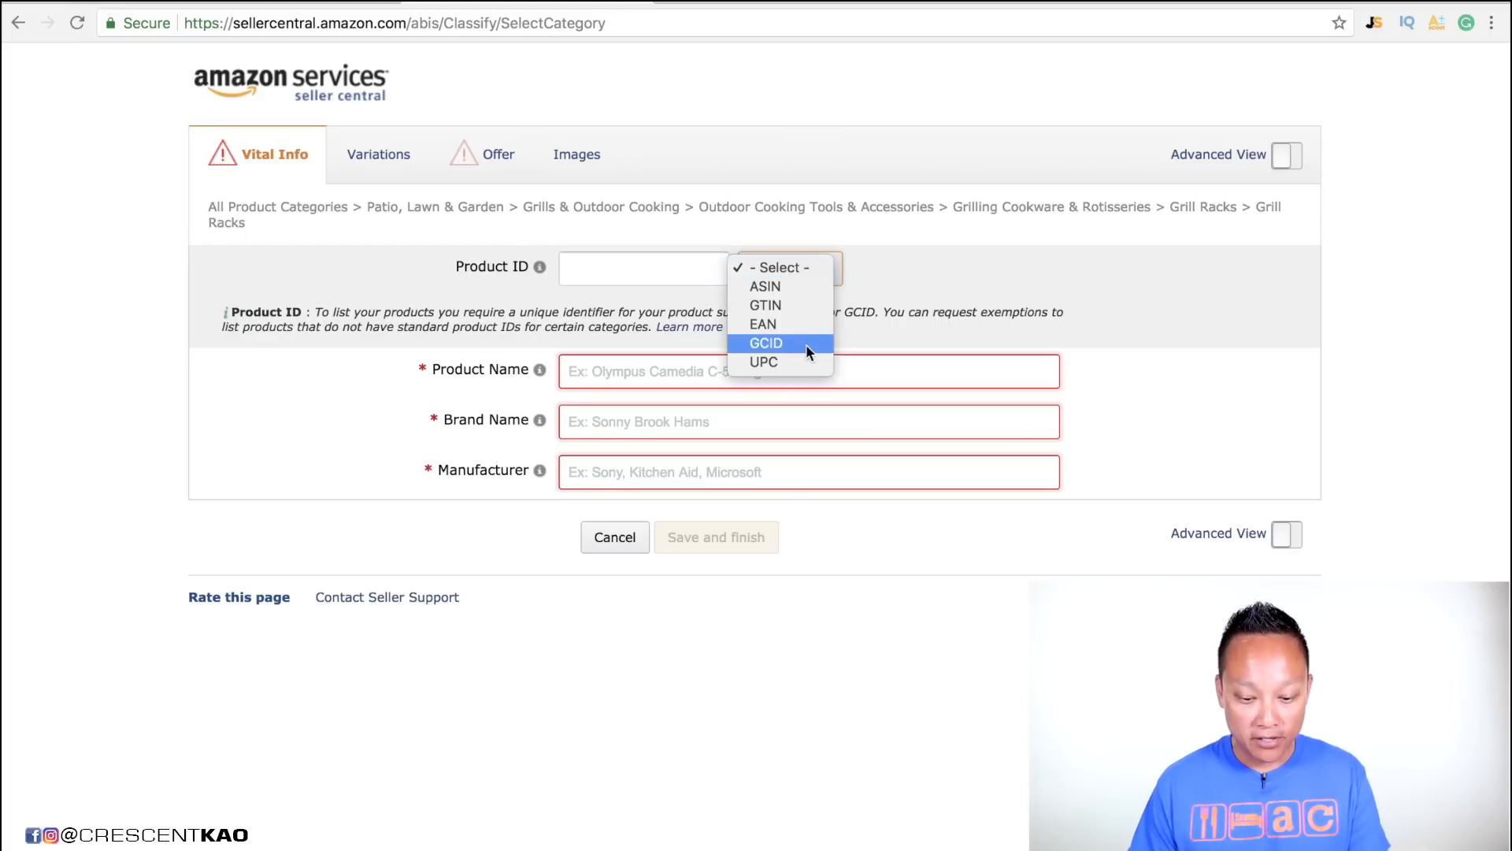
left_click(808, 364)
left_click(606, 265)
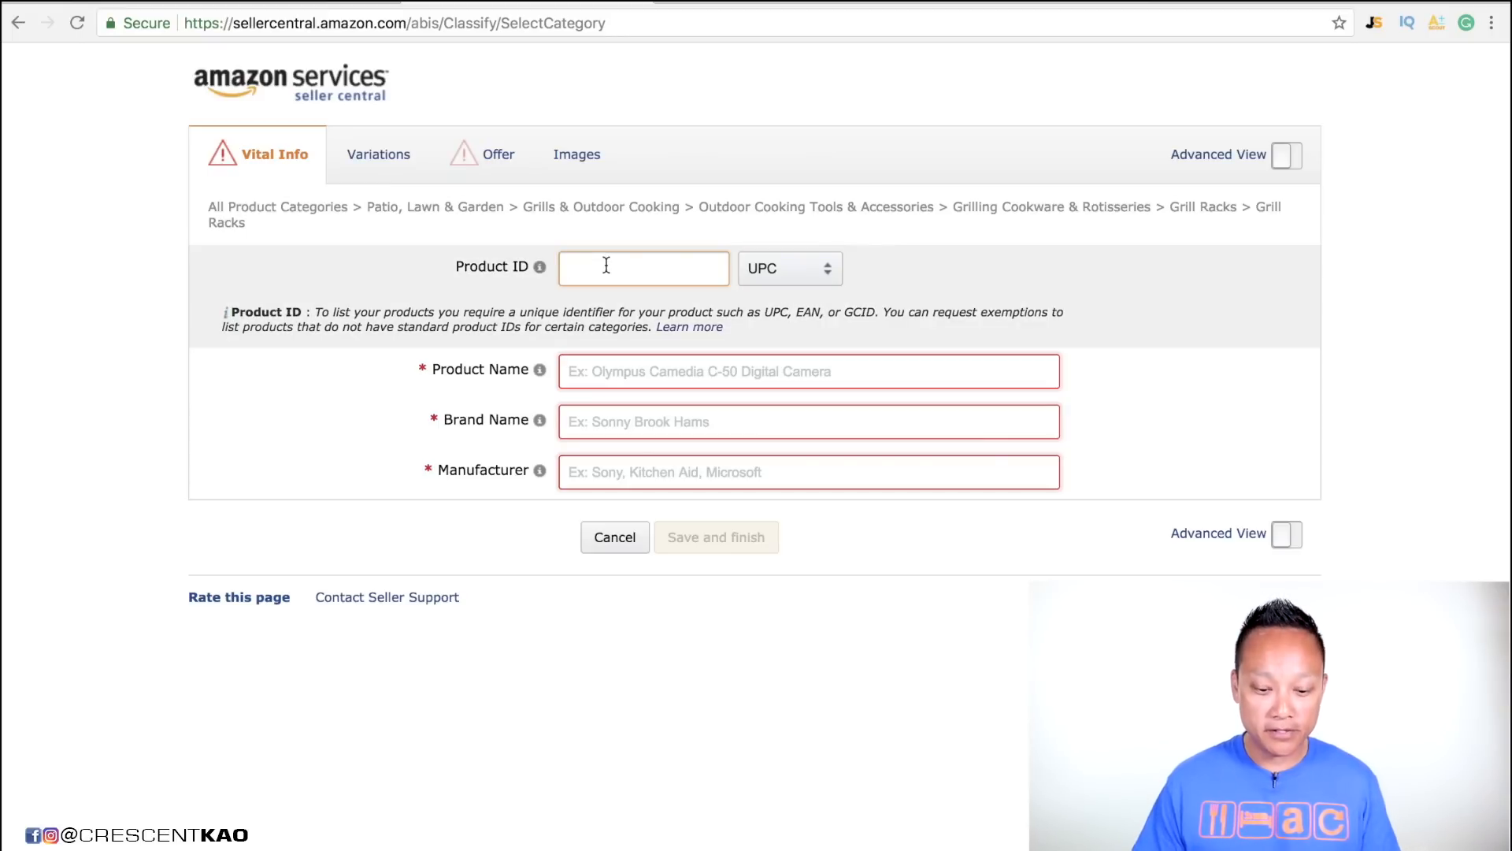
- Enter "My Store" as both the brand name and the manufacturer of the new listing
left_click(627, 366)
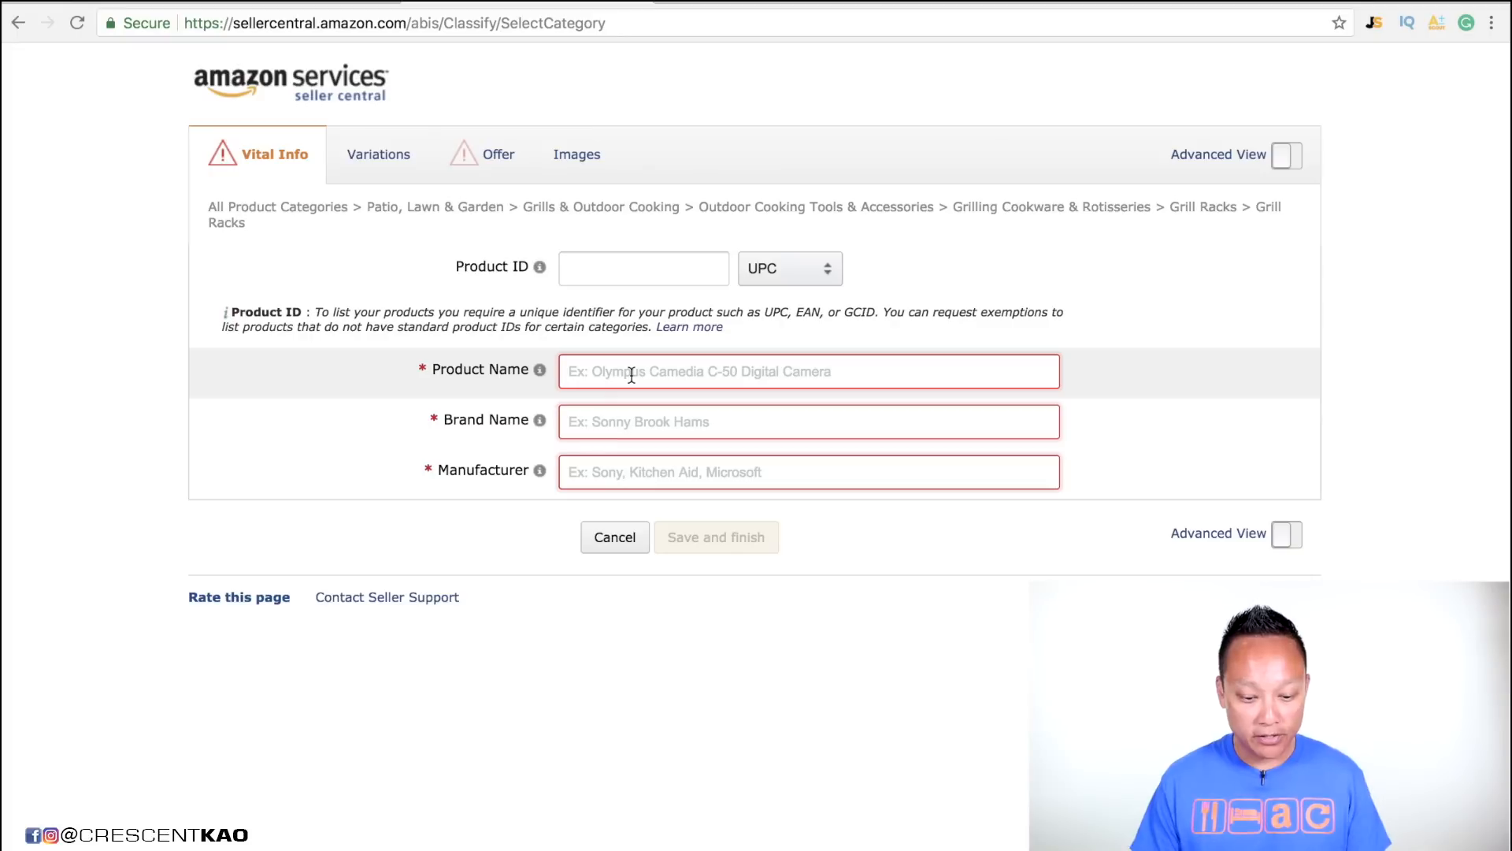
left_click(635, 415)
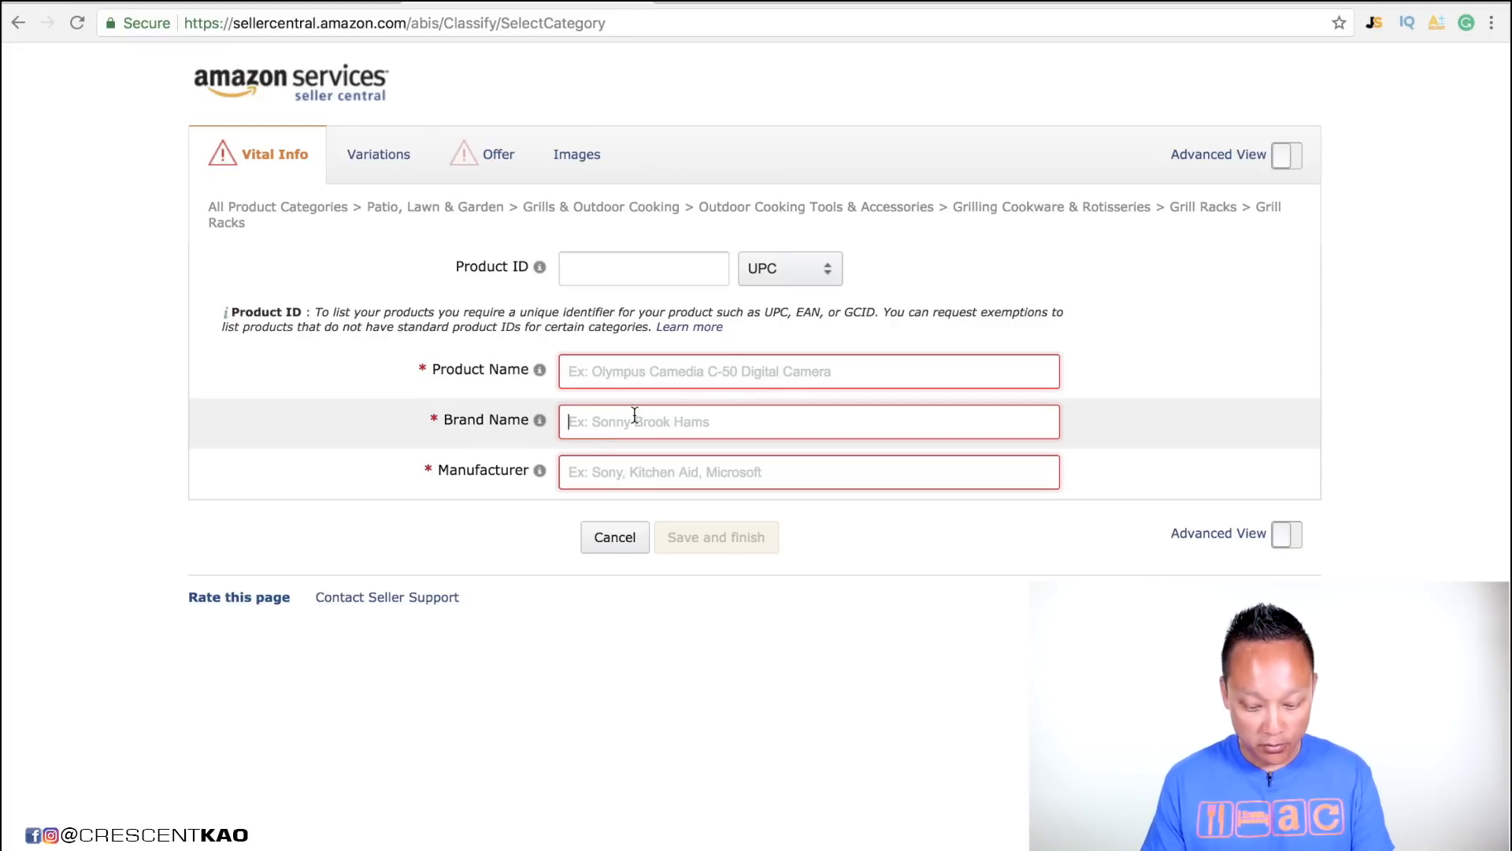
type("My Store")
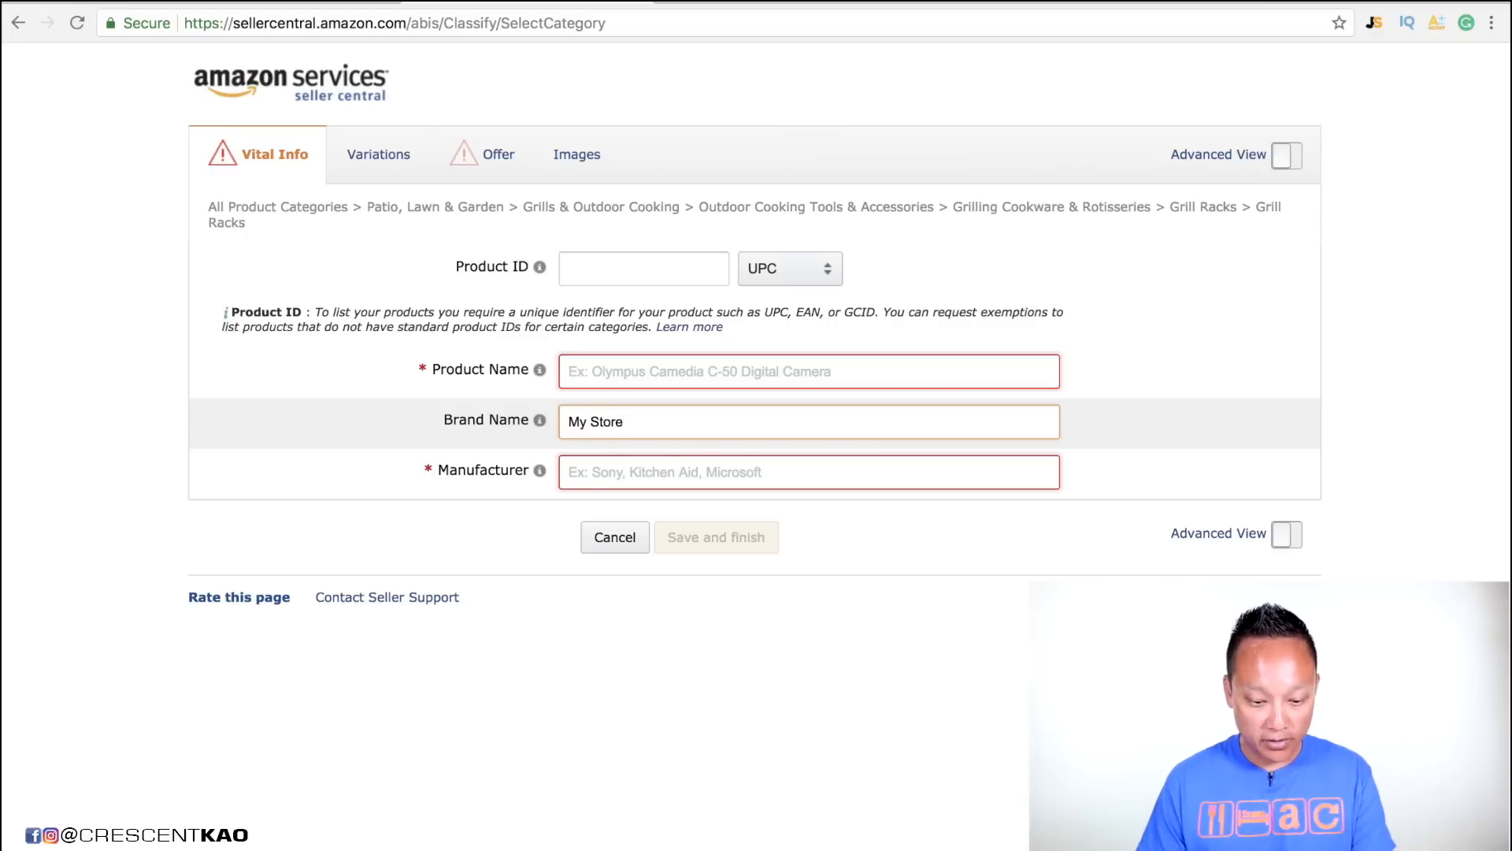
left_click(671, 468)
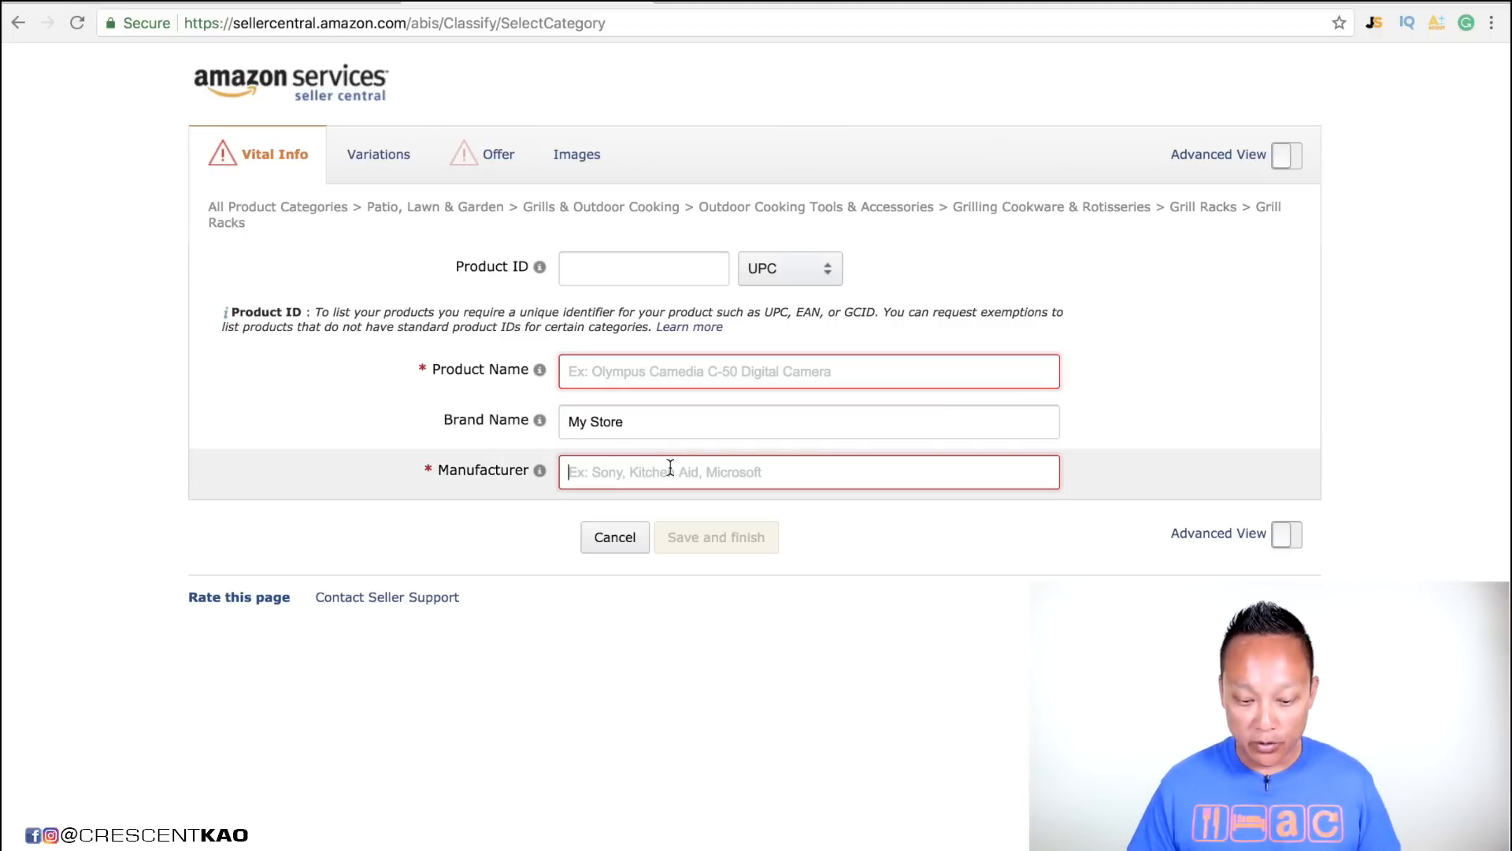
type("My Store")
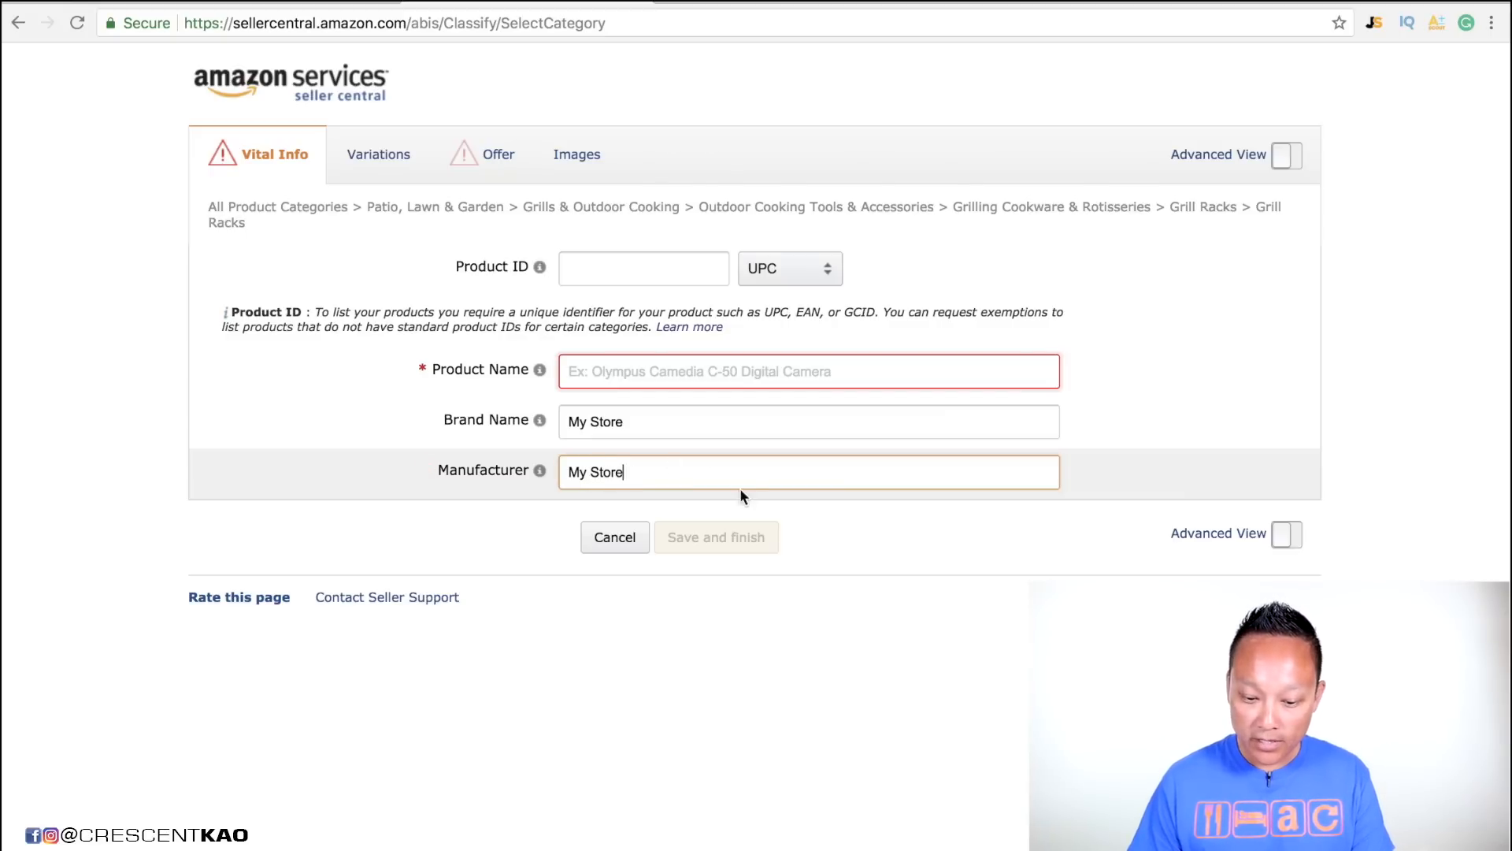
- Switch to Amazon's "rib rack" search results and examine how competing listings word their product titles
left_click(815, 364)
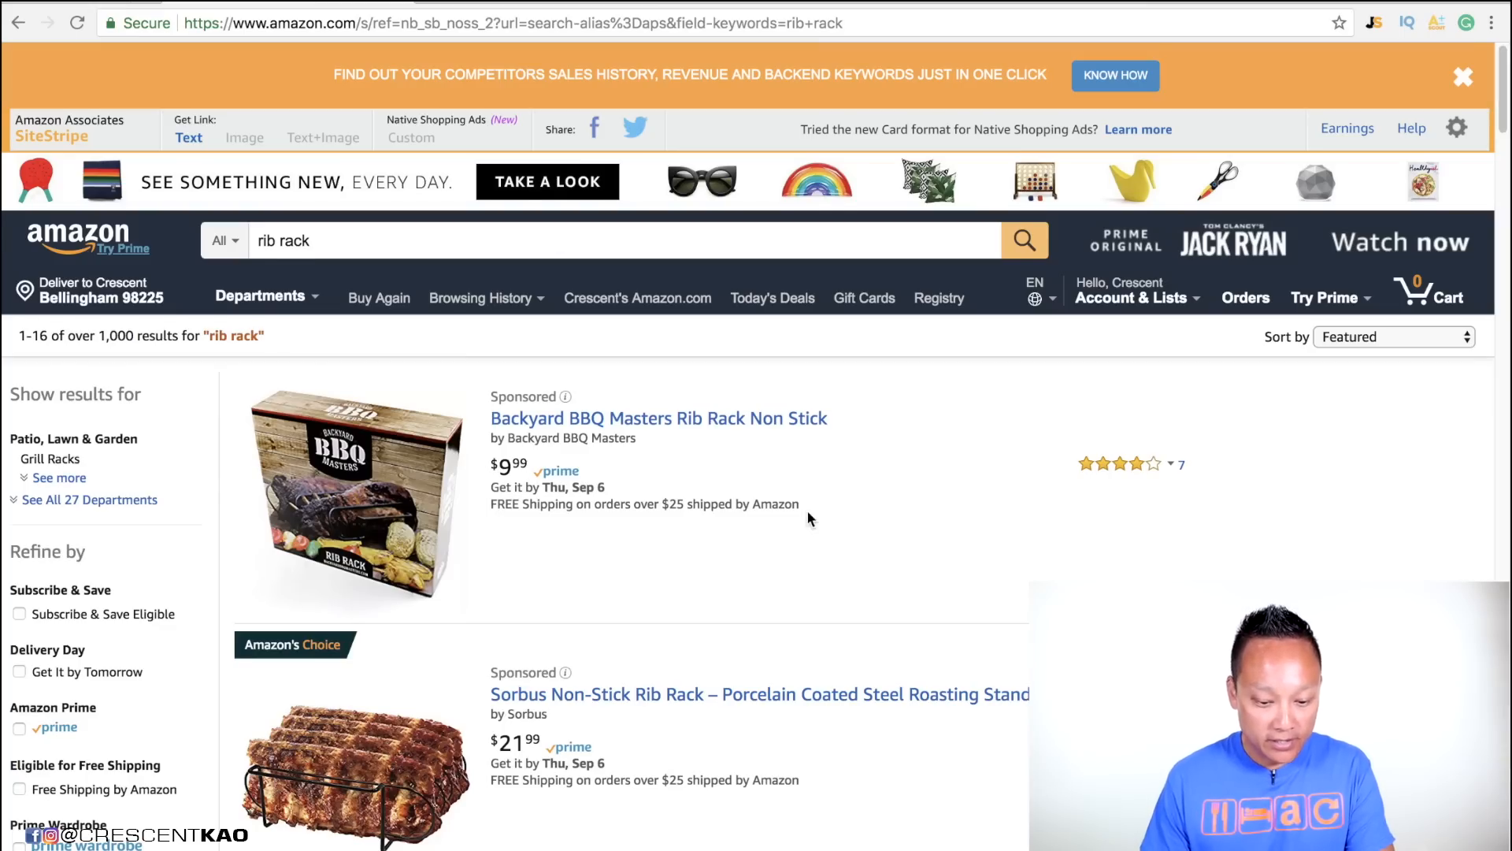
scroll(807, 509, "down", 7)
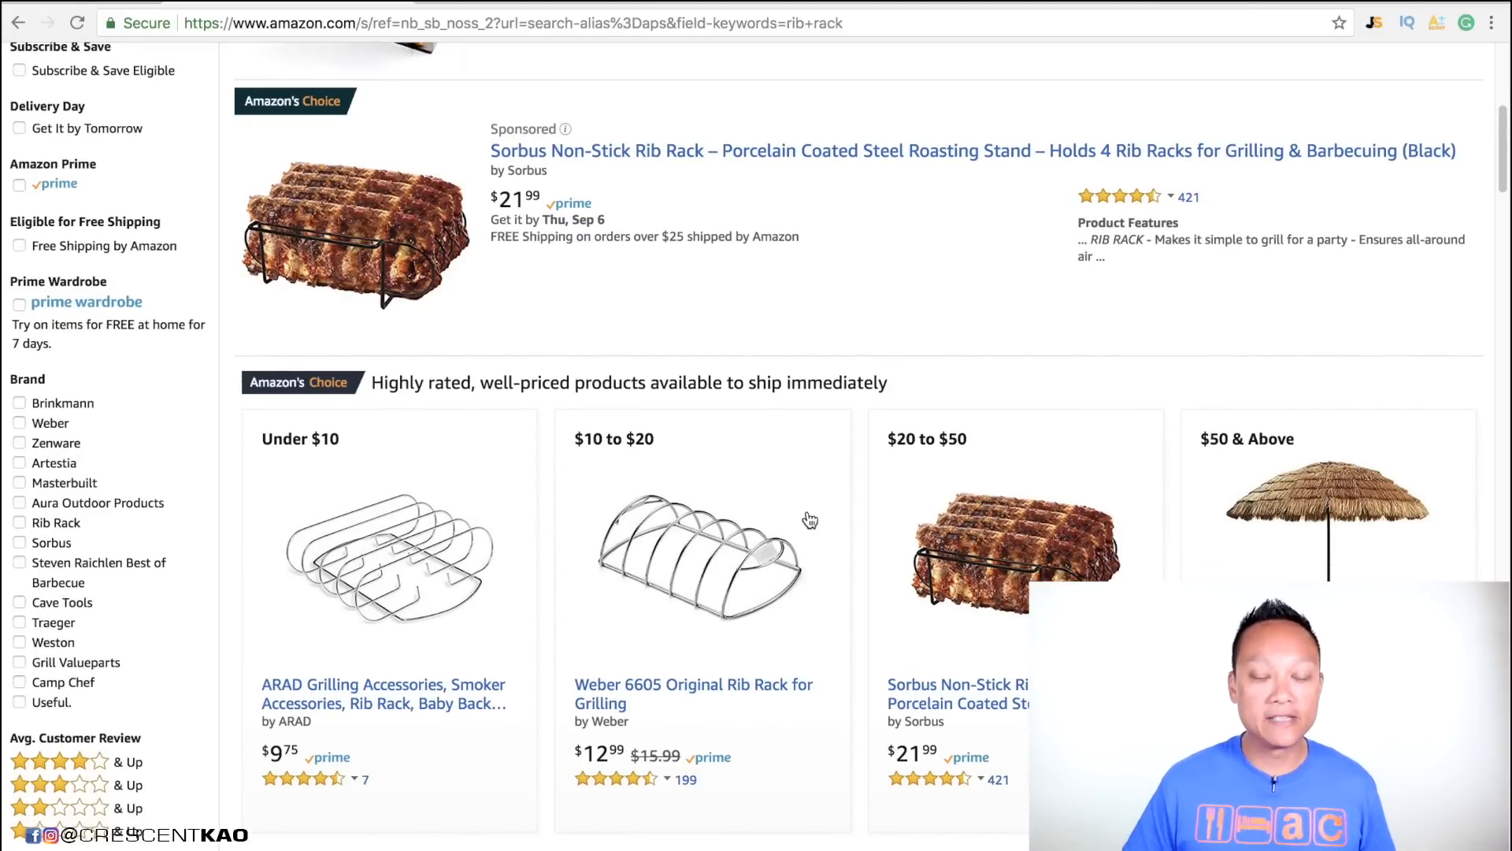
scroll(811, 520, "down", 1)
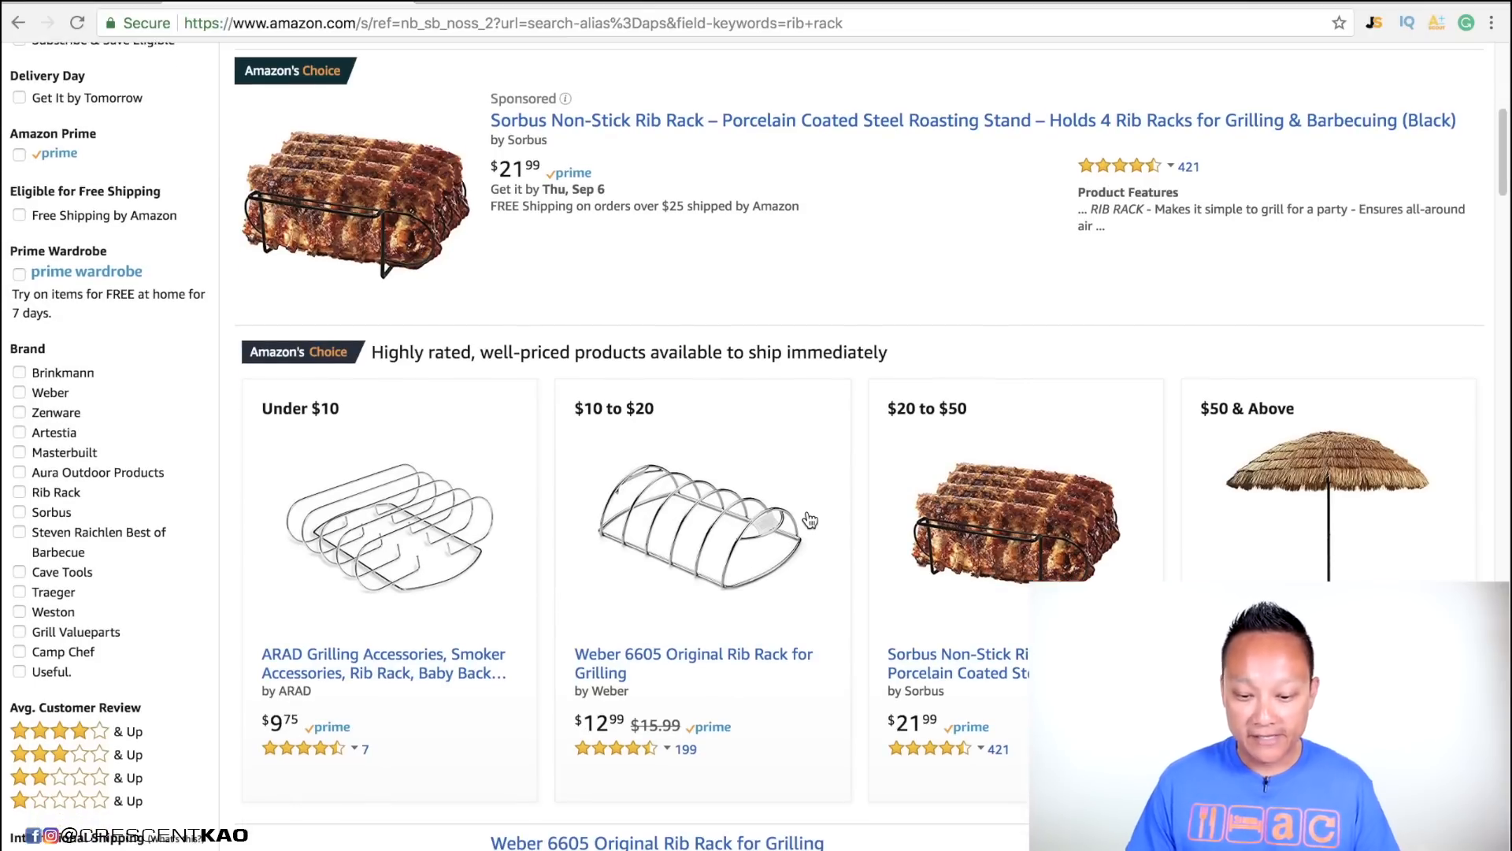
scroll(879, 562, "down", 10)
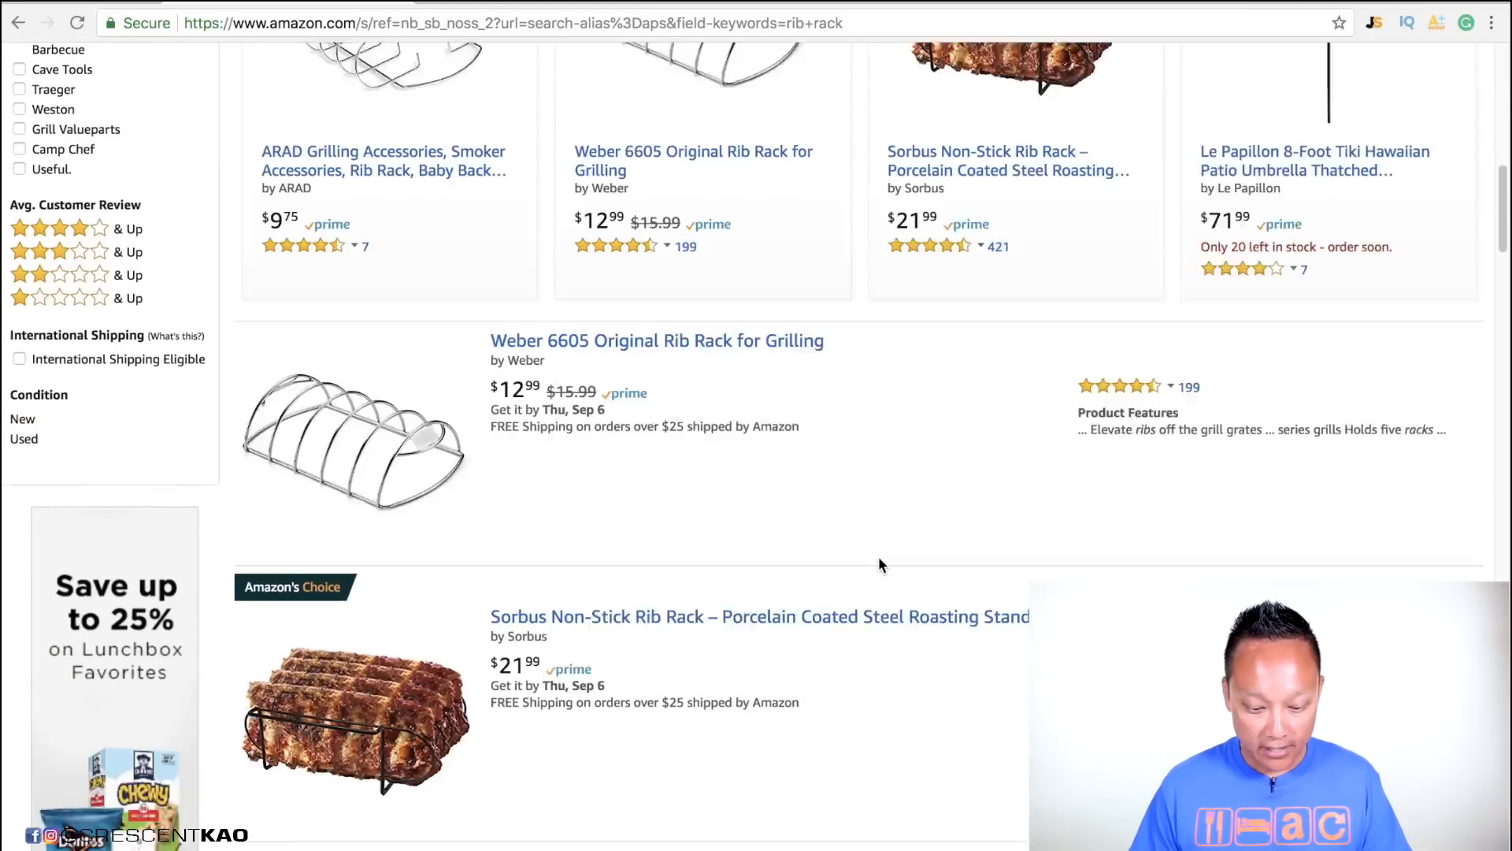
scroll(879, 558, "down", 3)
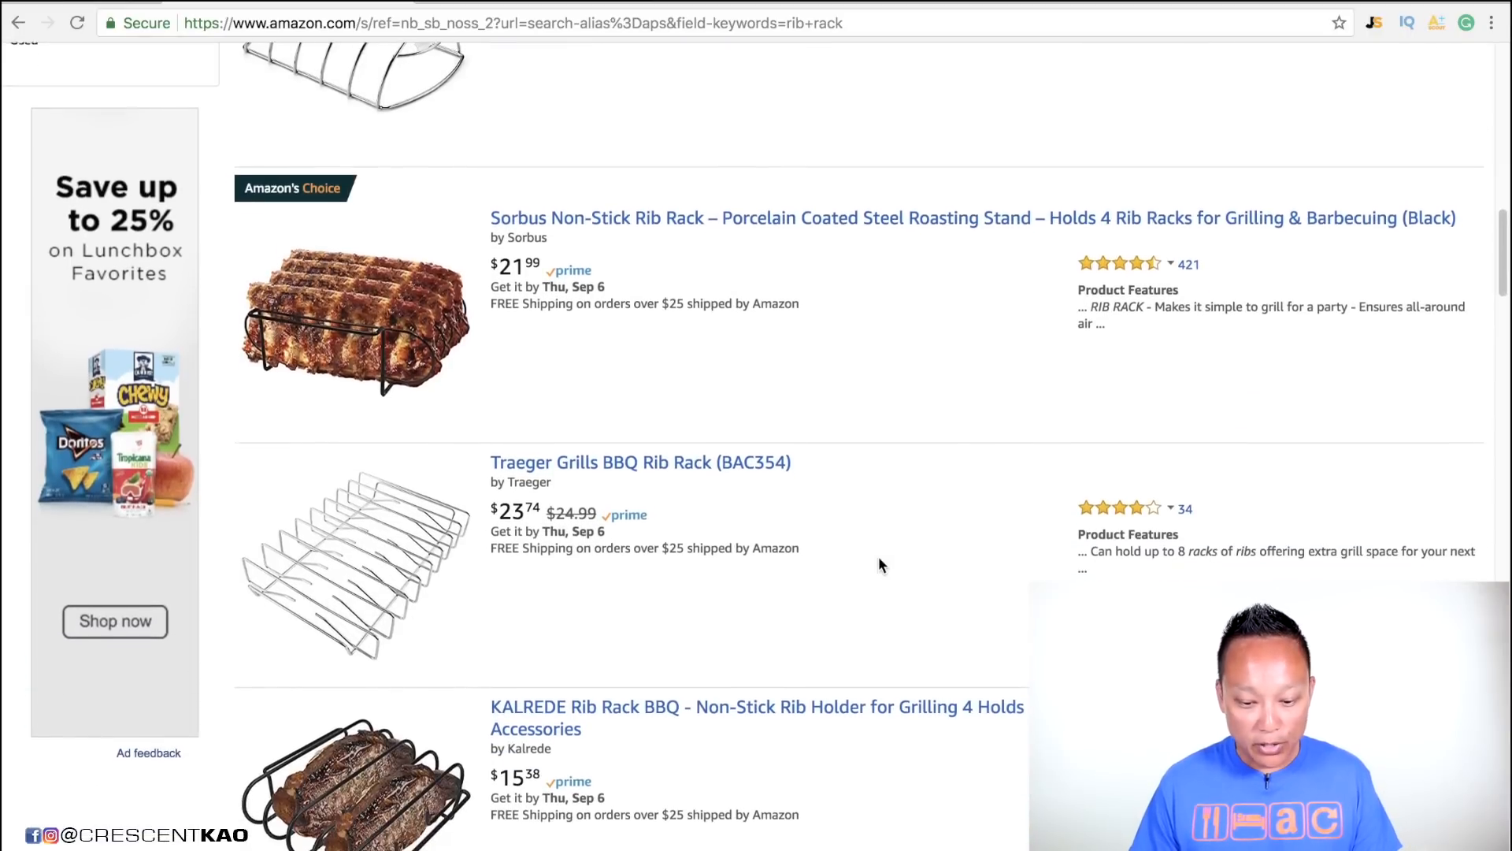
scroll(879, 558, "down", 1)
scroll(900, 511, "down", 5)
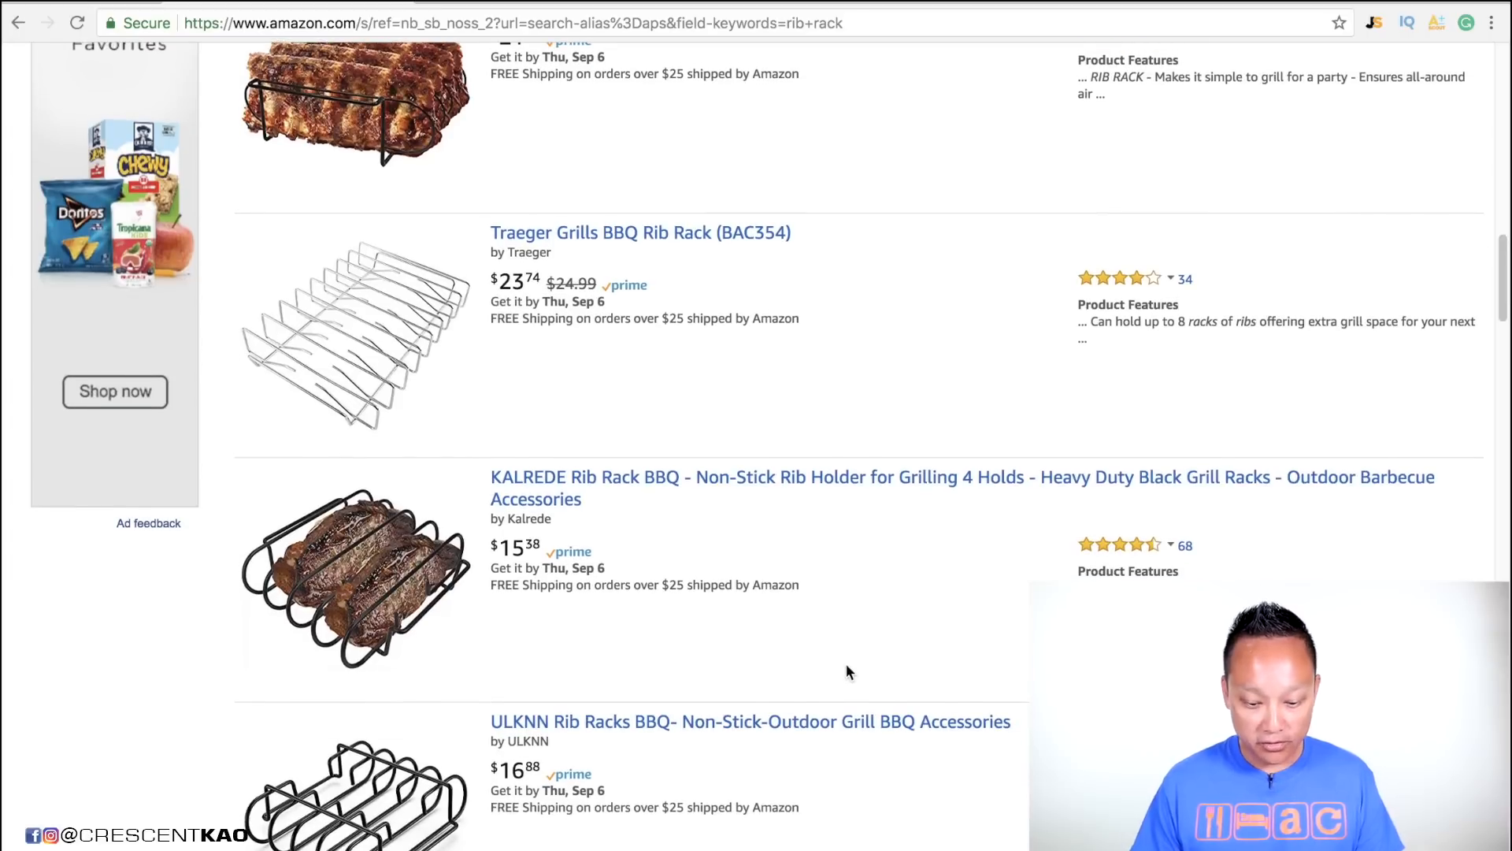
scroll(848, 671, "down", 2)
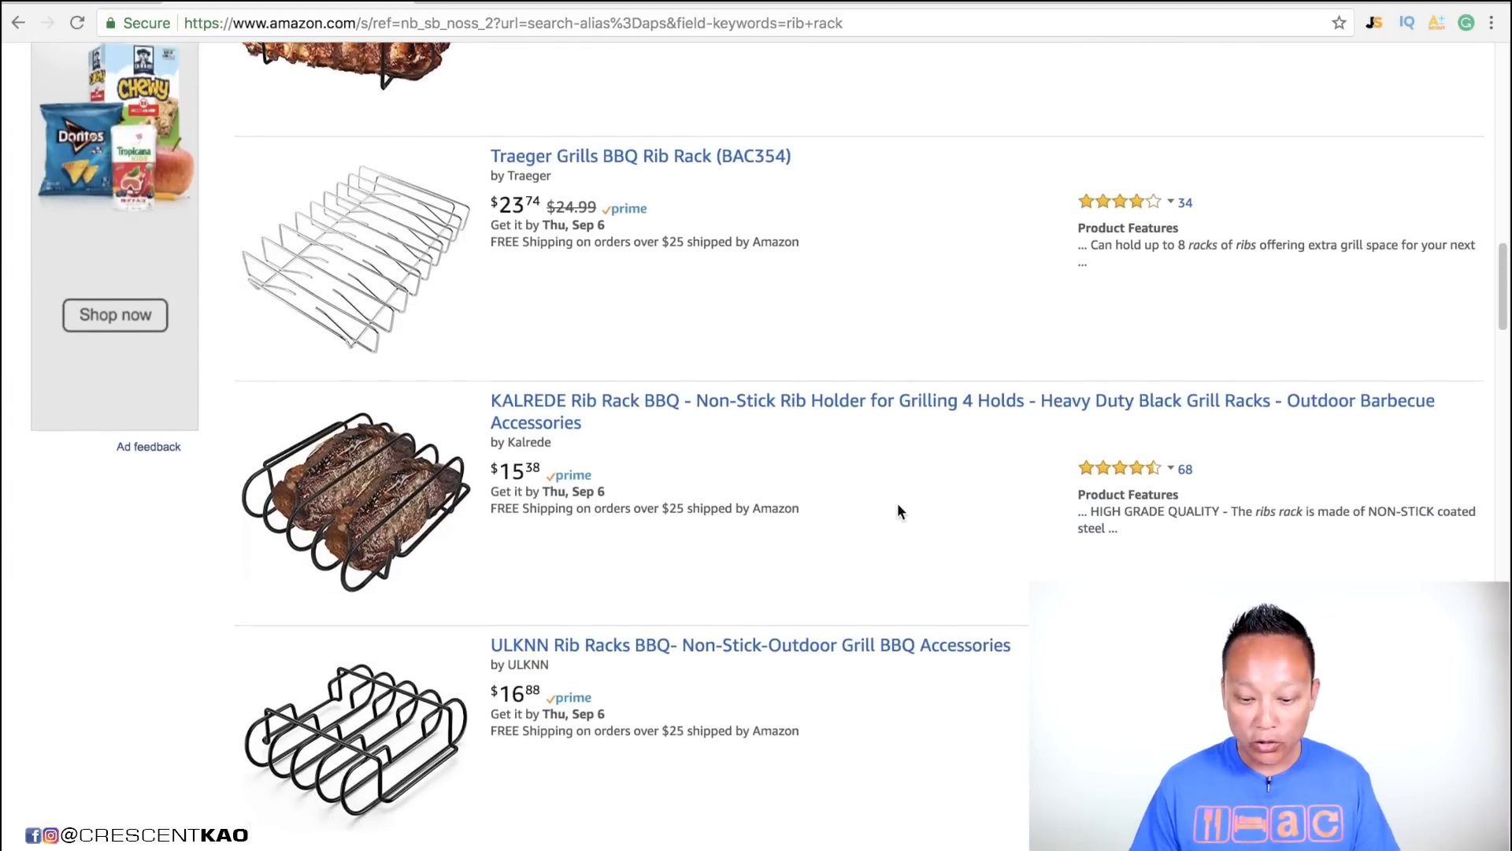
- Return from the rib rack search results to the listing form and enter "Rib Rack Holder Stand for BBQ Grilling and Roasting" as the product name
scroll(898, 505, "down", 4)
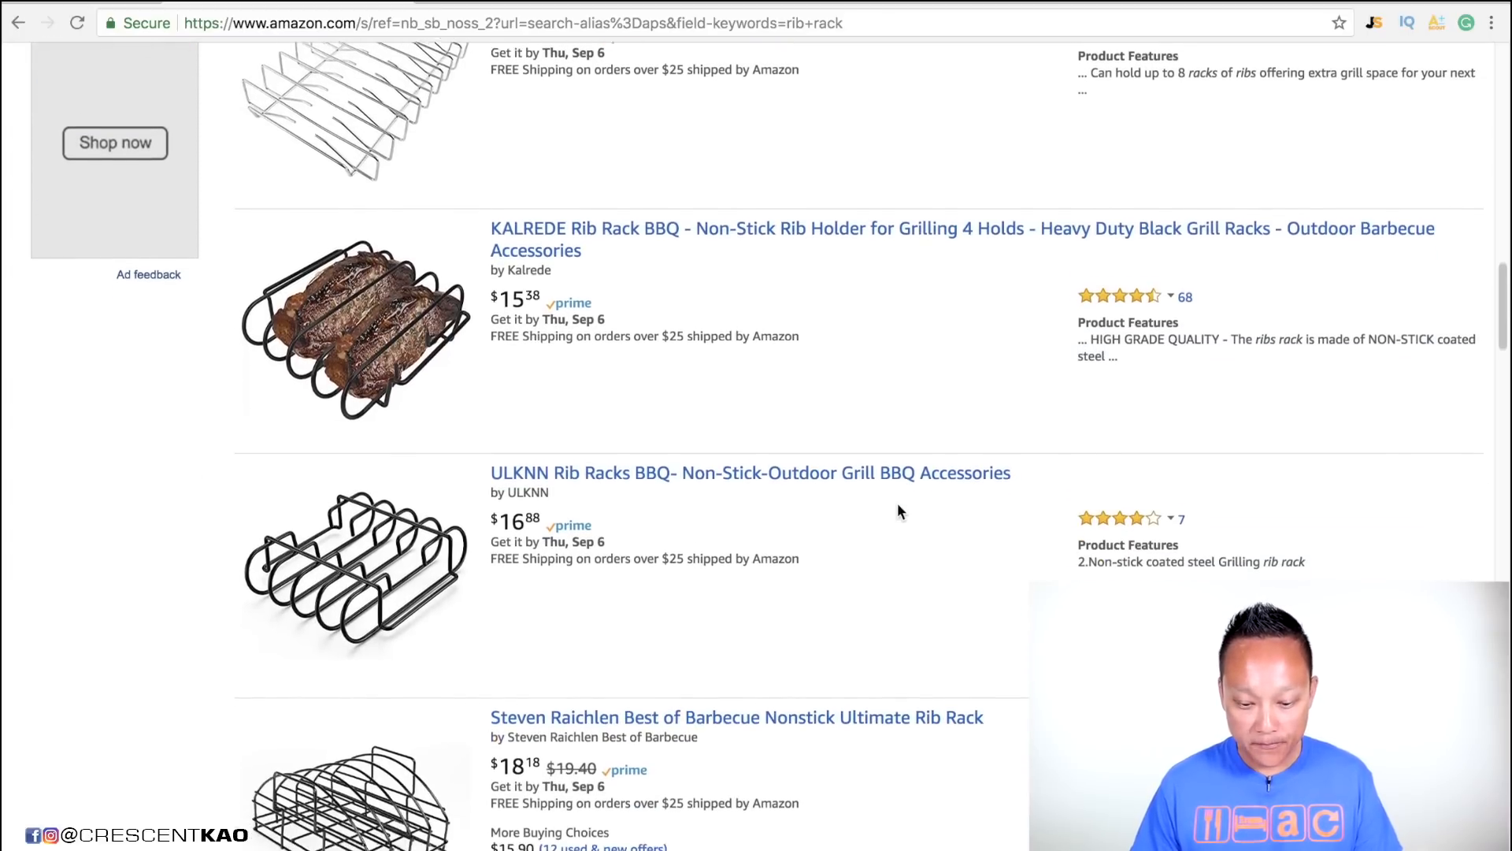
scroll(900, 512, "down", 1)
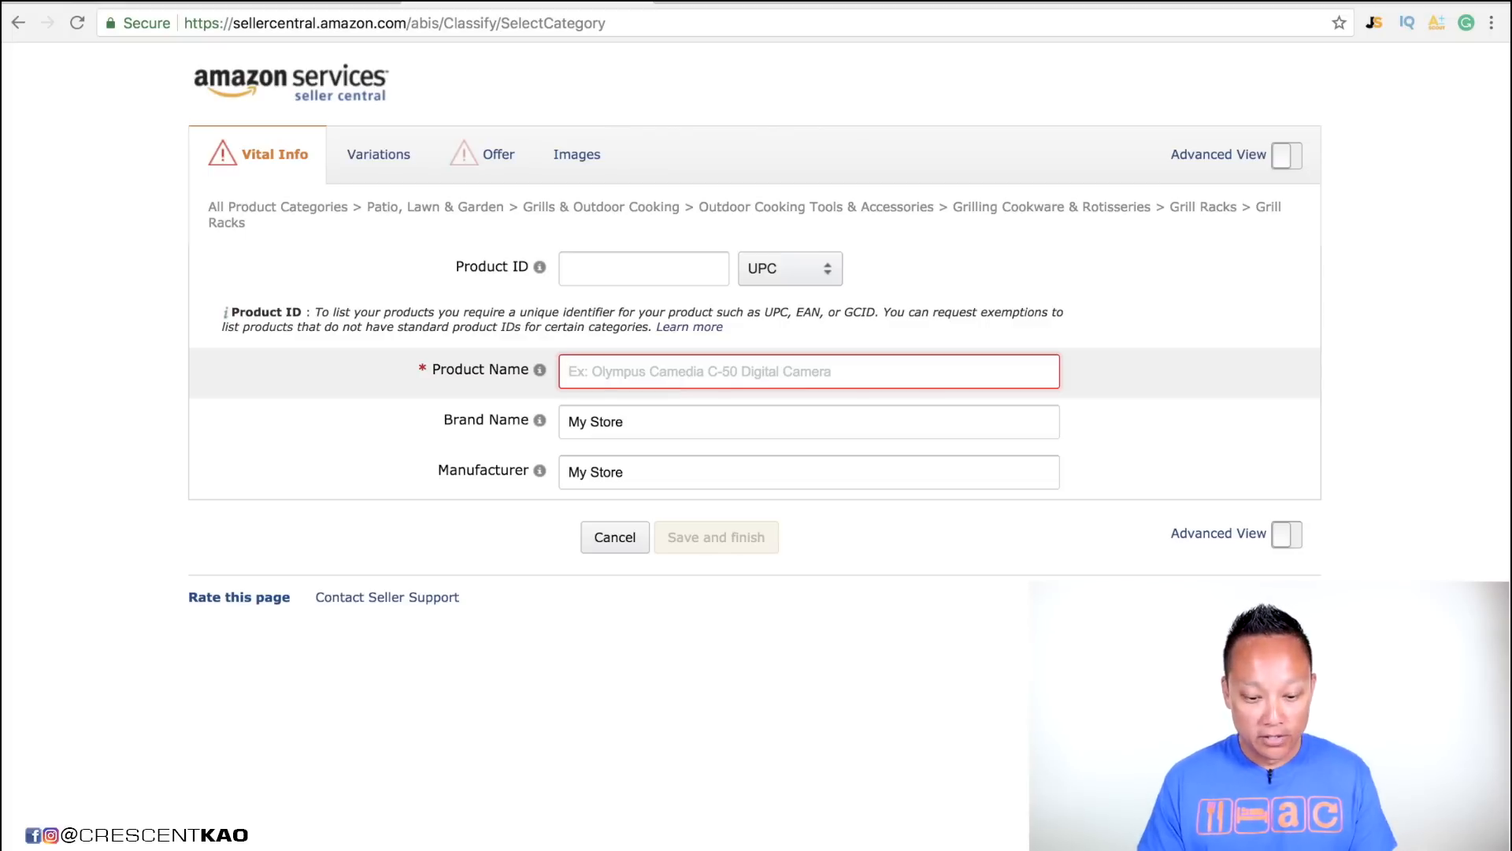
type("Rib Rack")
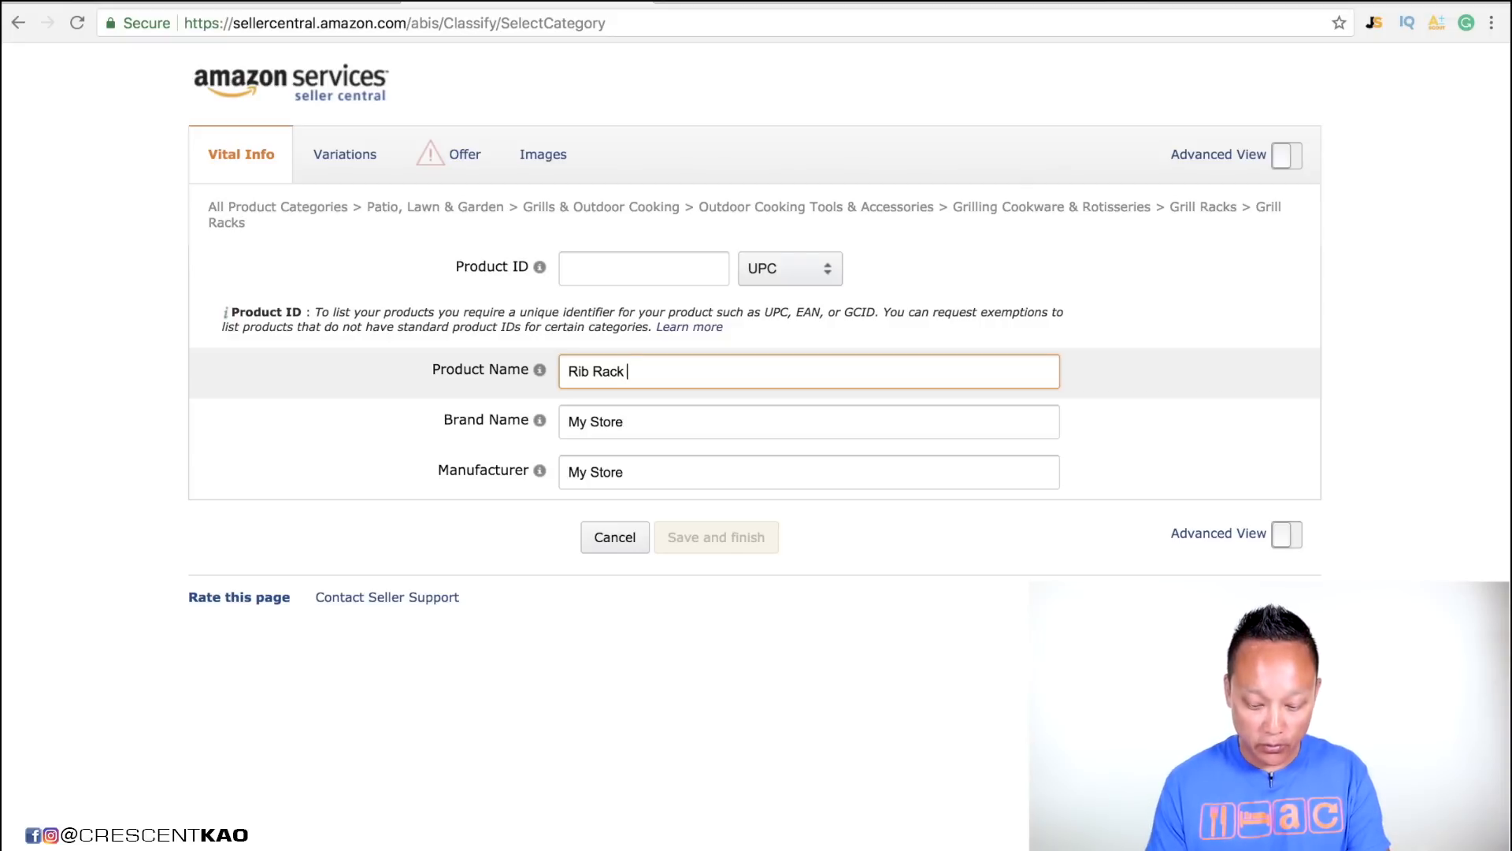
type(" Holder")
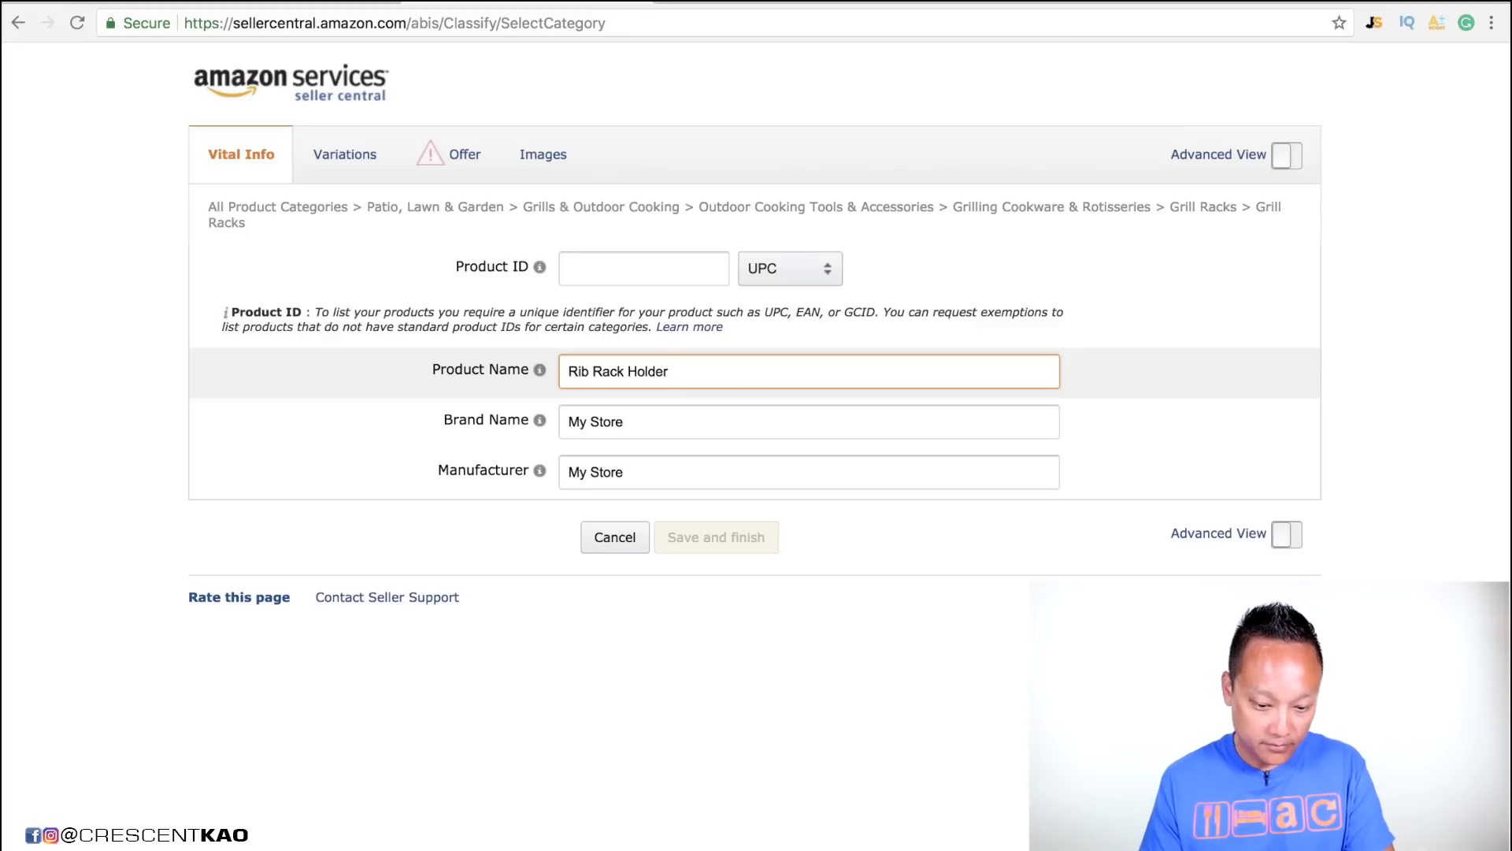
type("Stand")
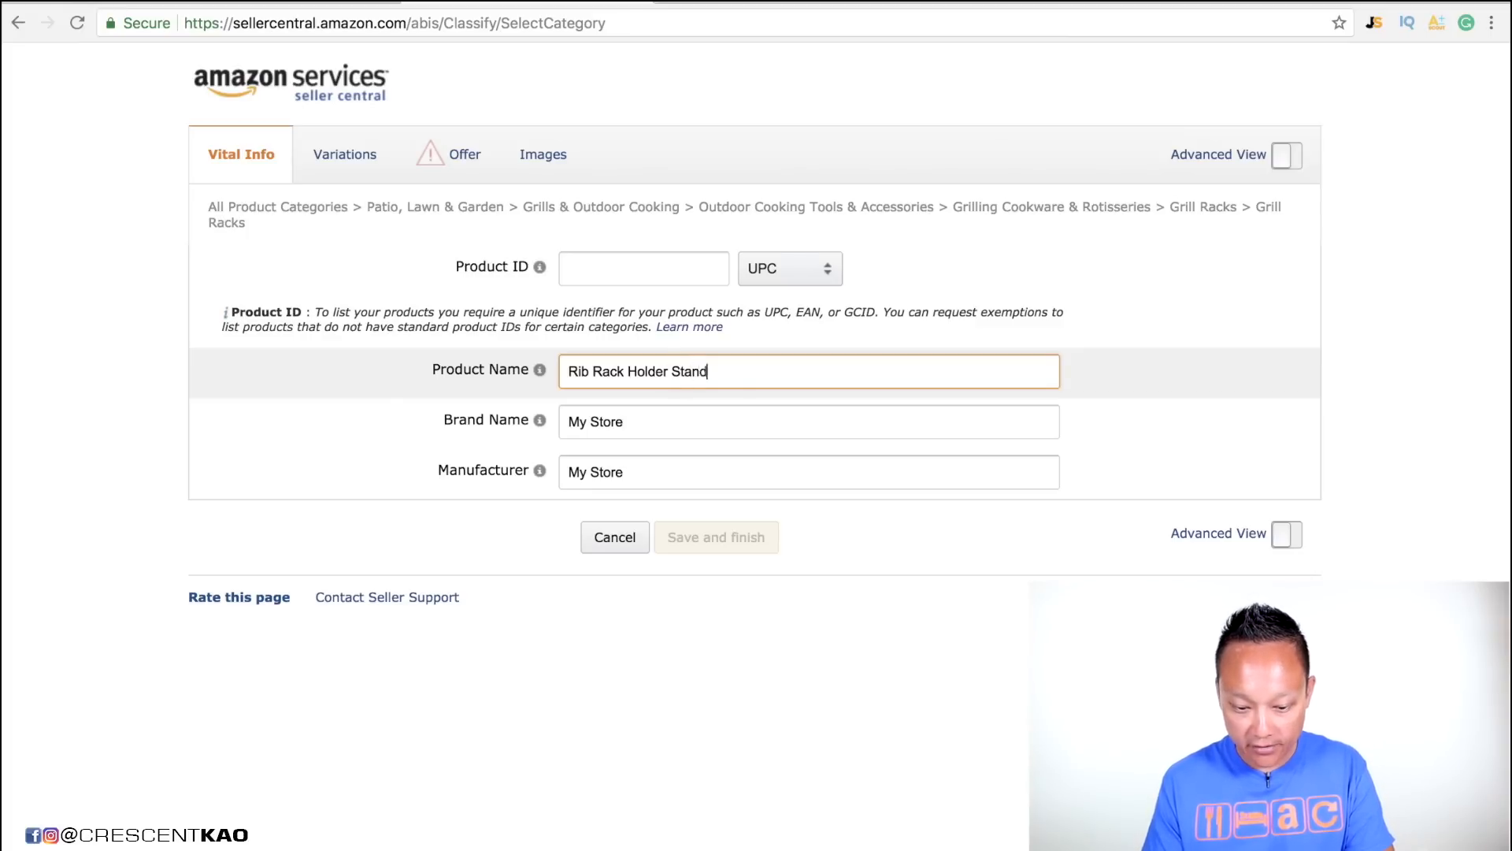
type(" for BBQ ")
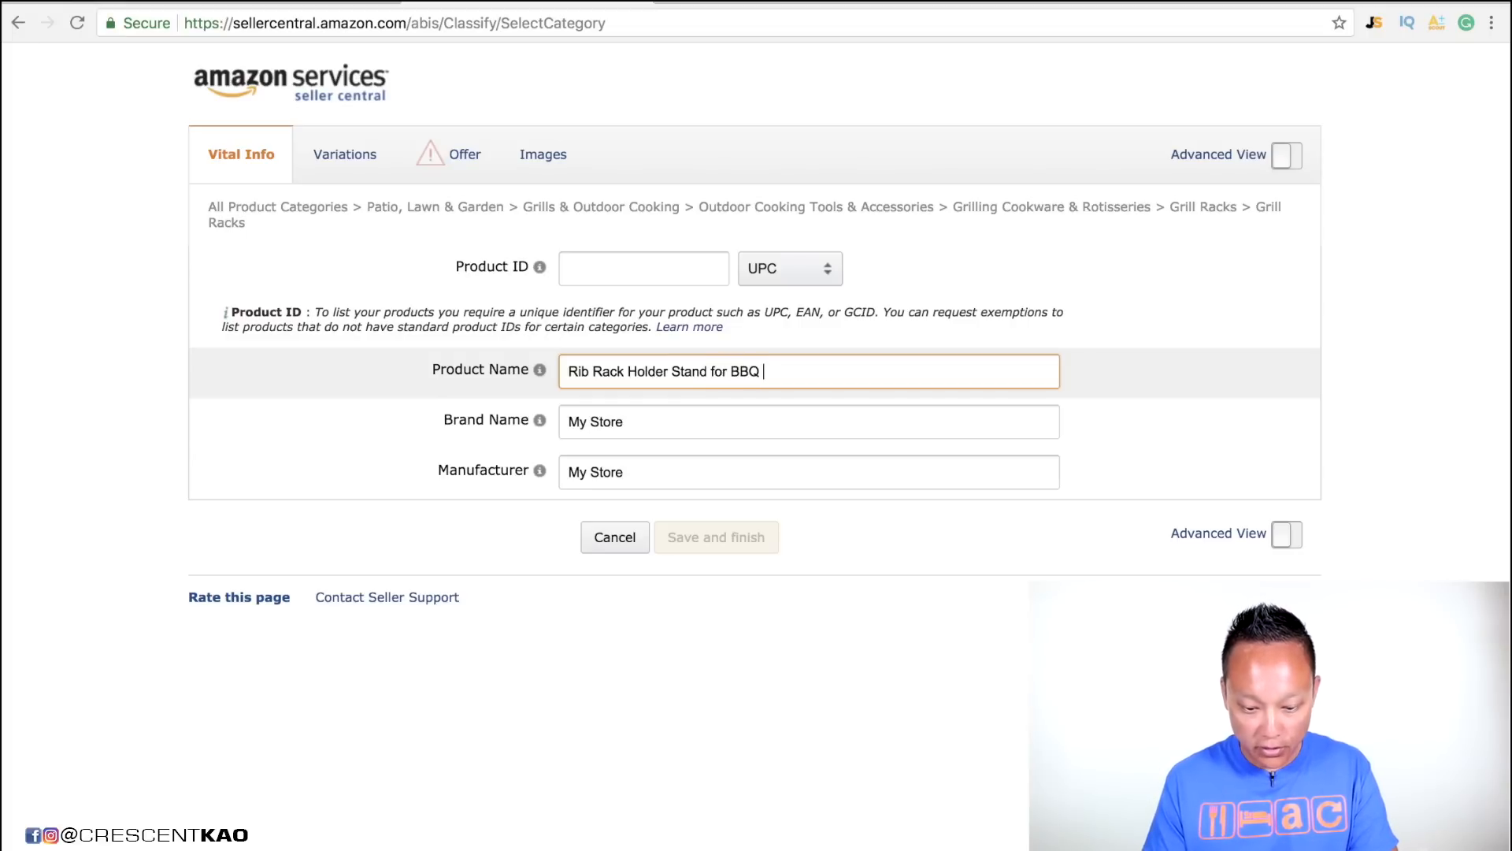
type("Grilling ")
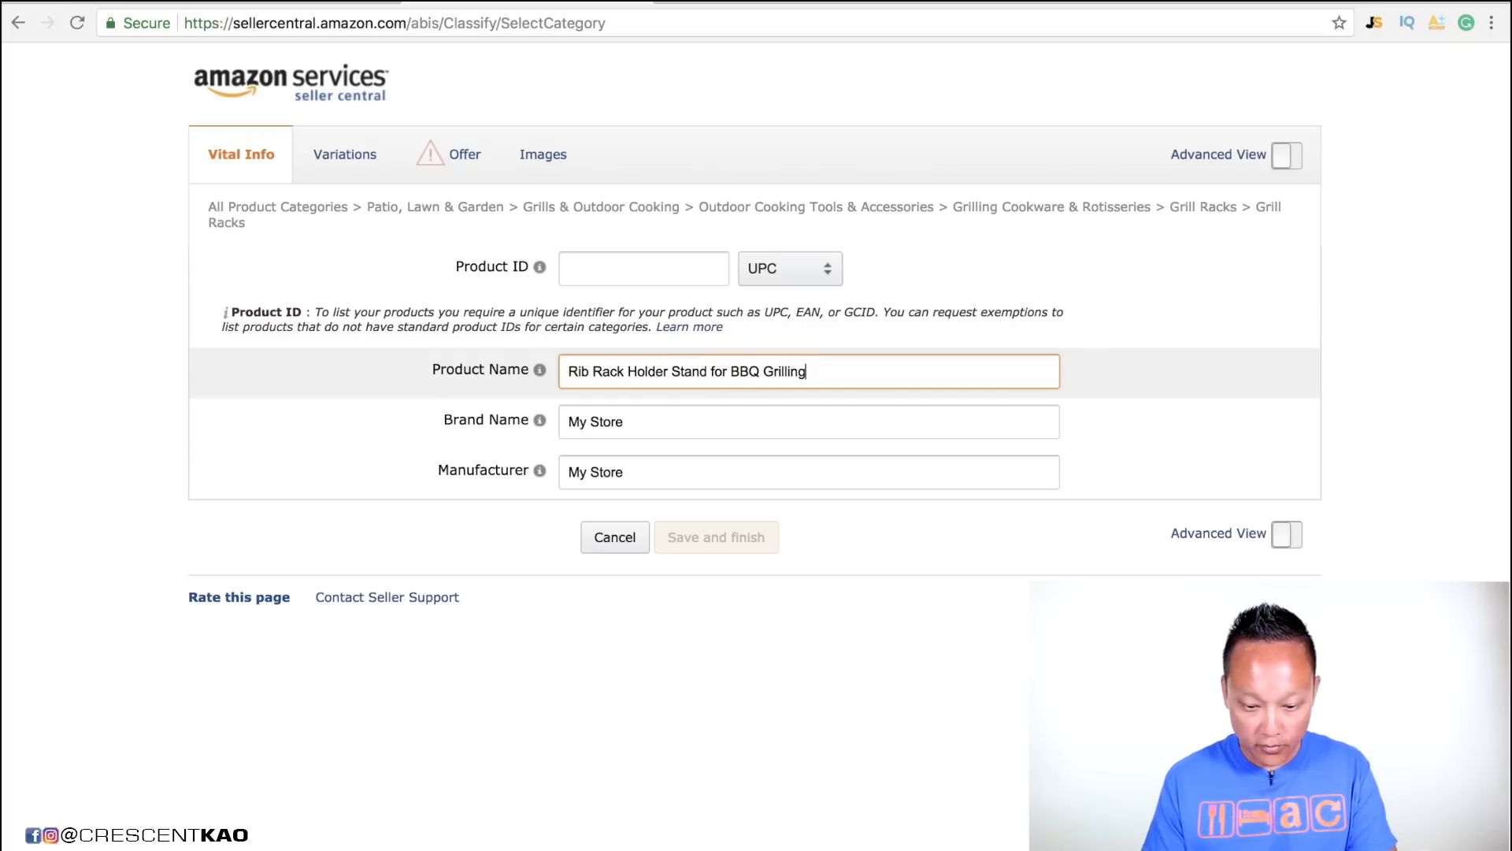
type("and Roasting")
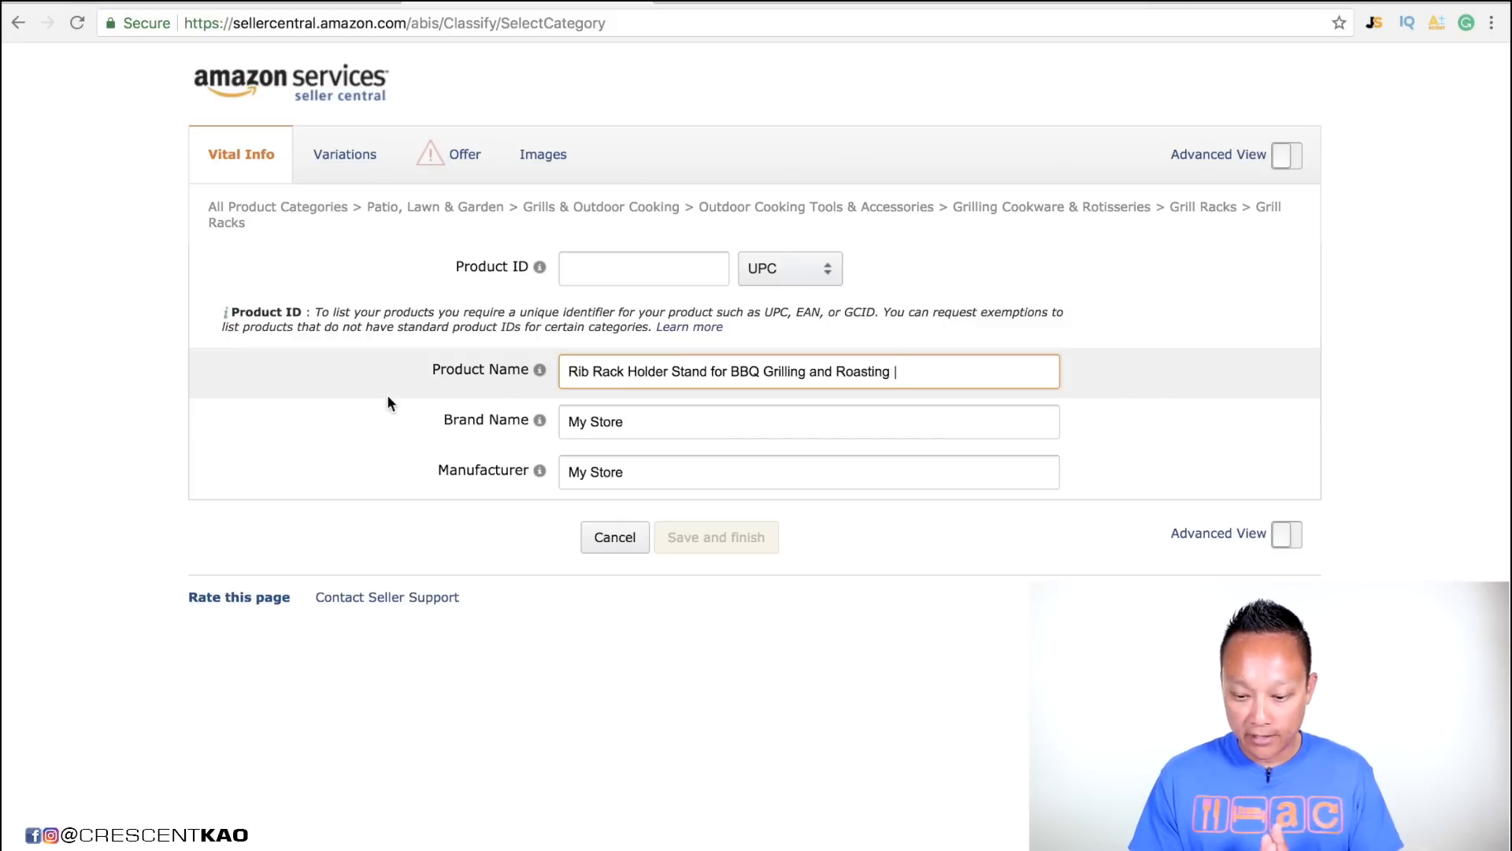
- Extend the product name with "| Heavy Duty Sturdy Non-Stick Dishwasher Safe" after "Roasting"
type("| Hueav")
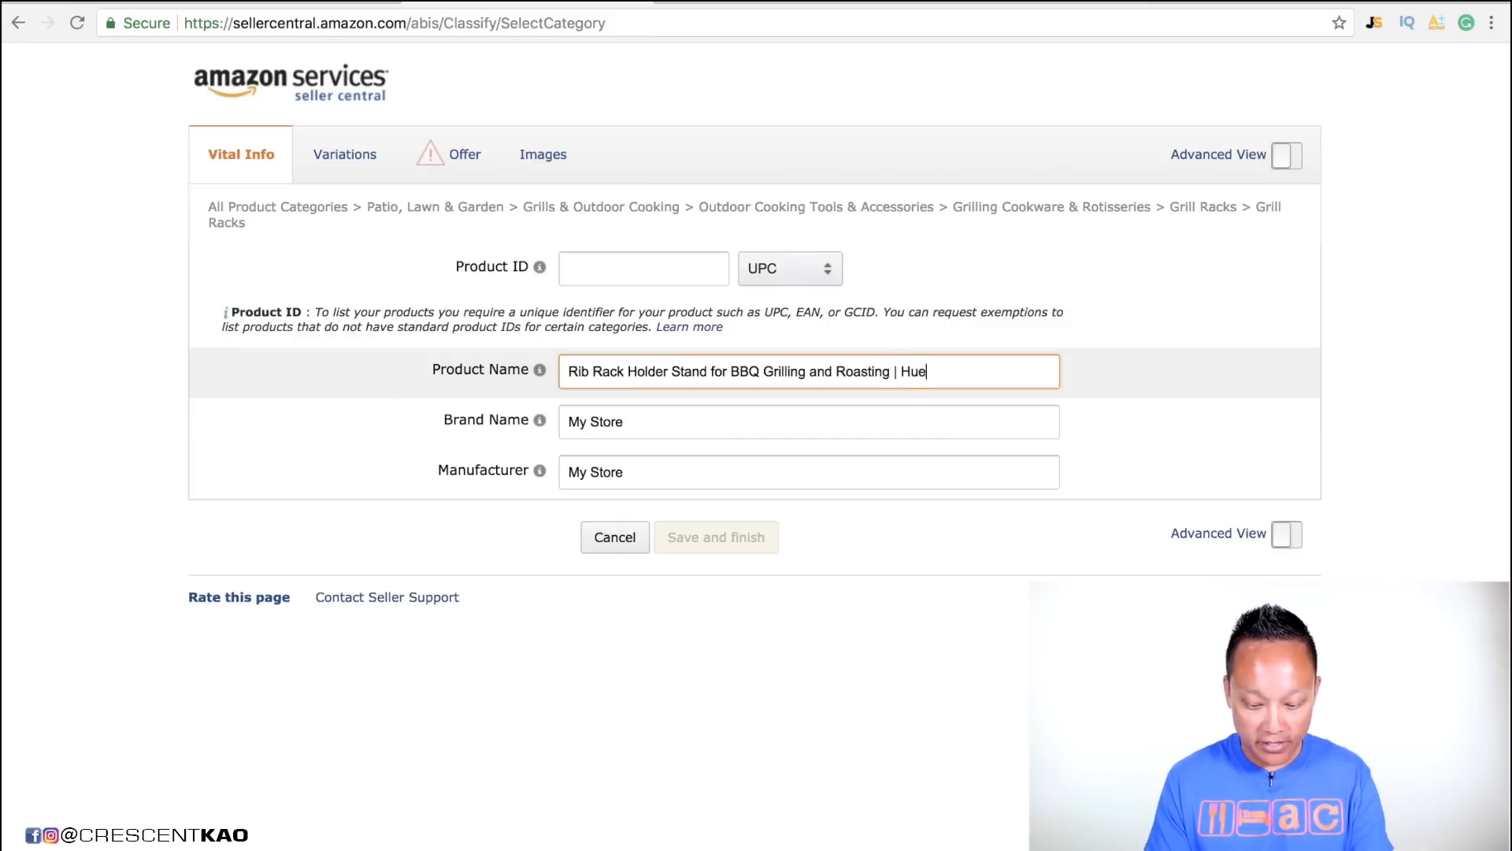
key("BackSpace")
key("BackSpace")
key("BackSpace")
key("BackSpace")
type("eavy Duty")
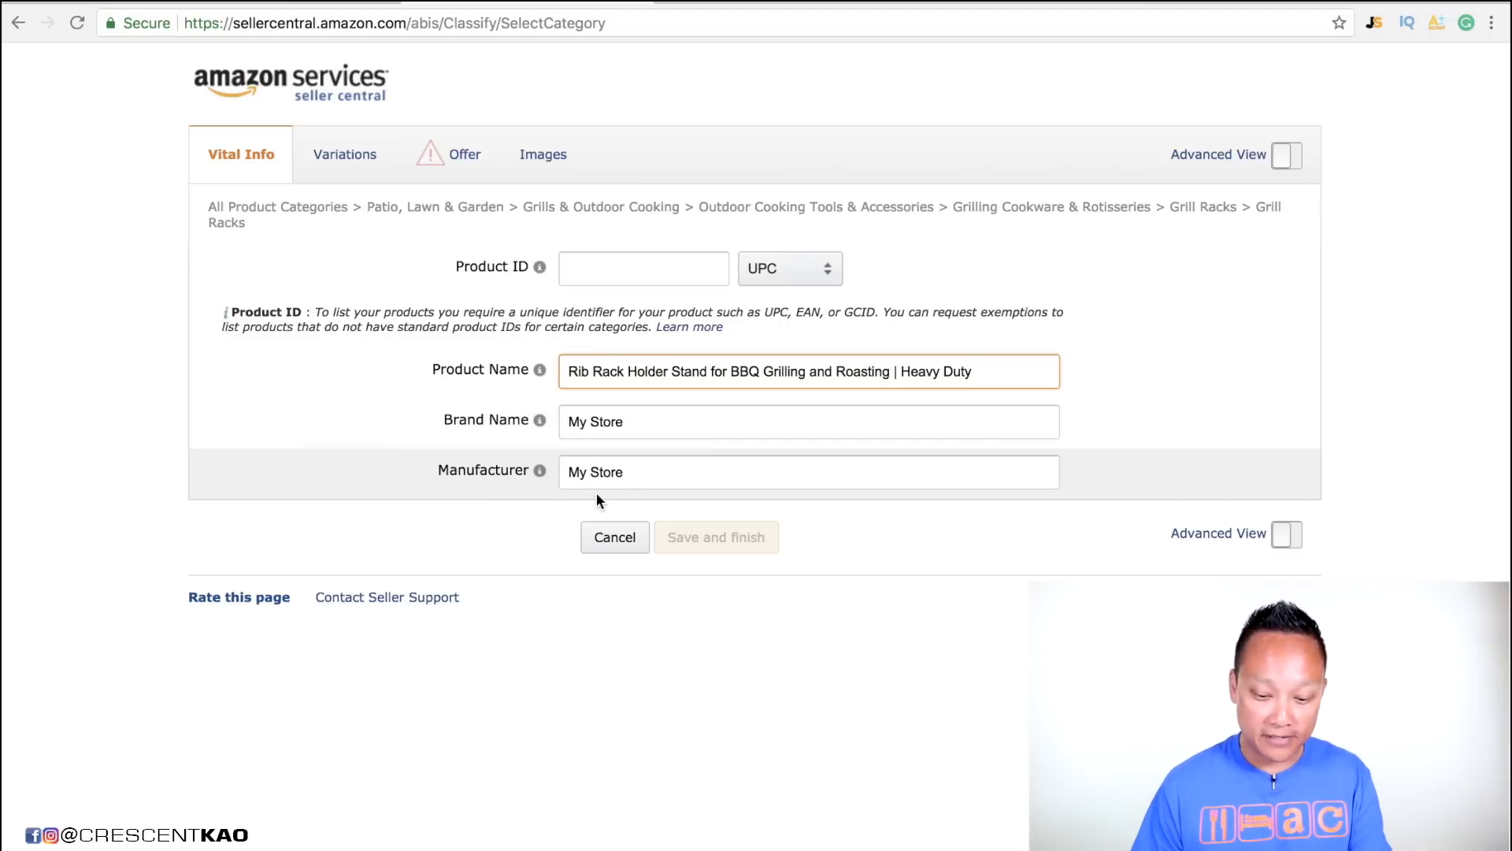
type("Sturdy")
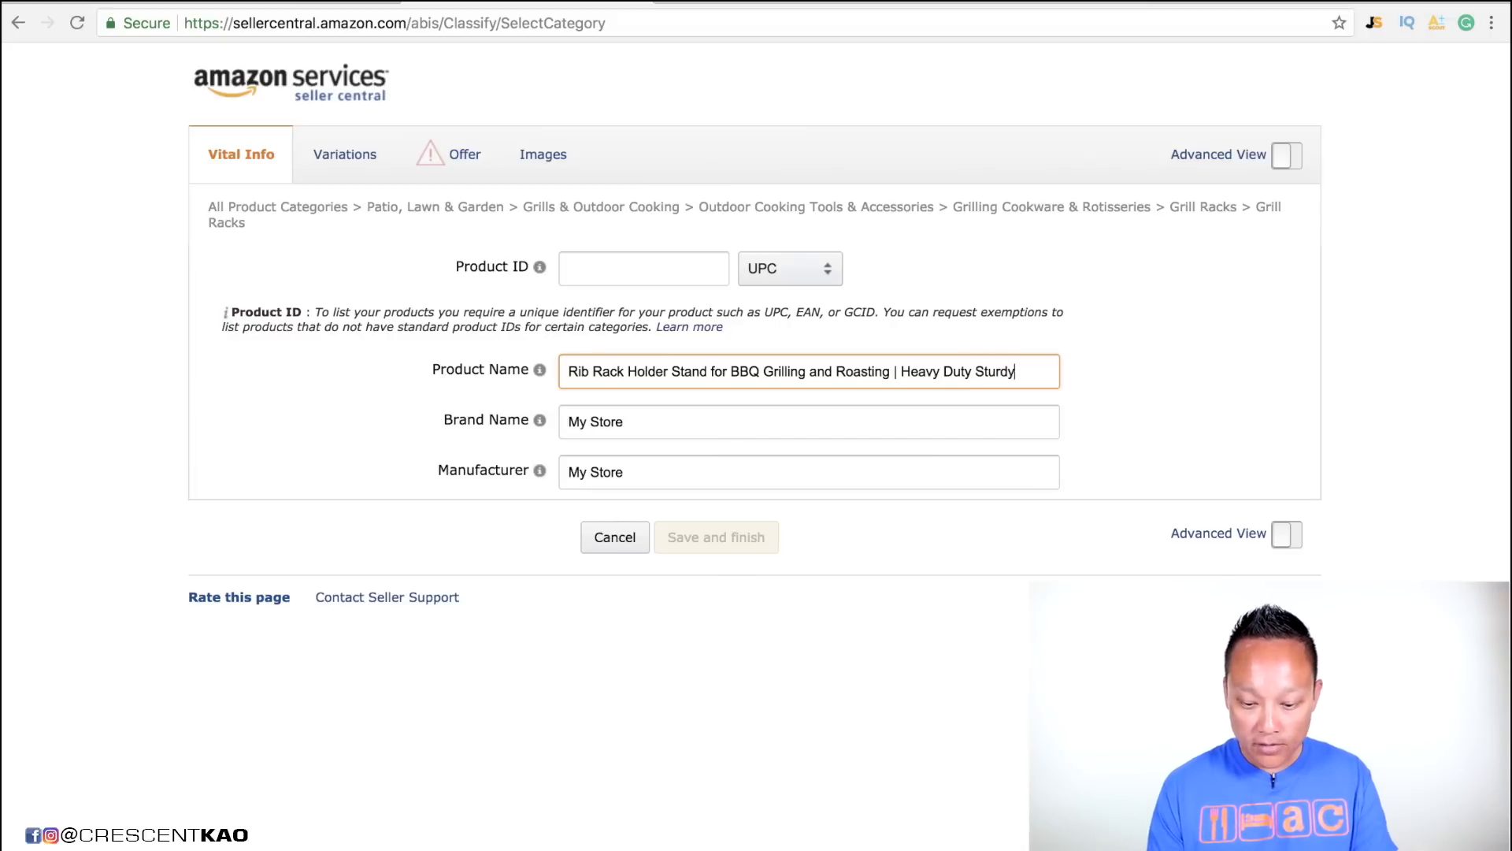
type(" Non-")
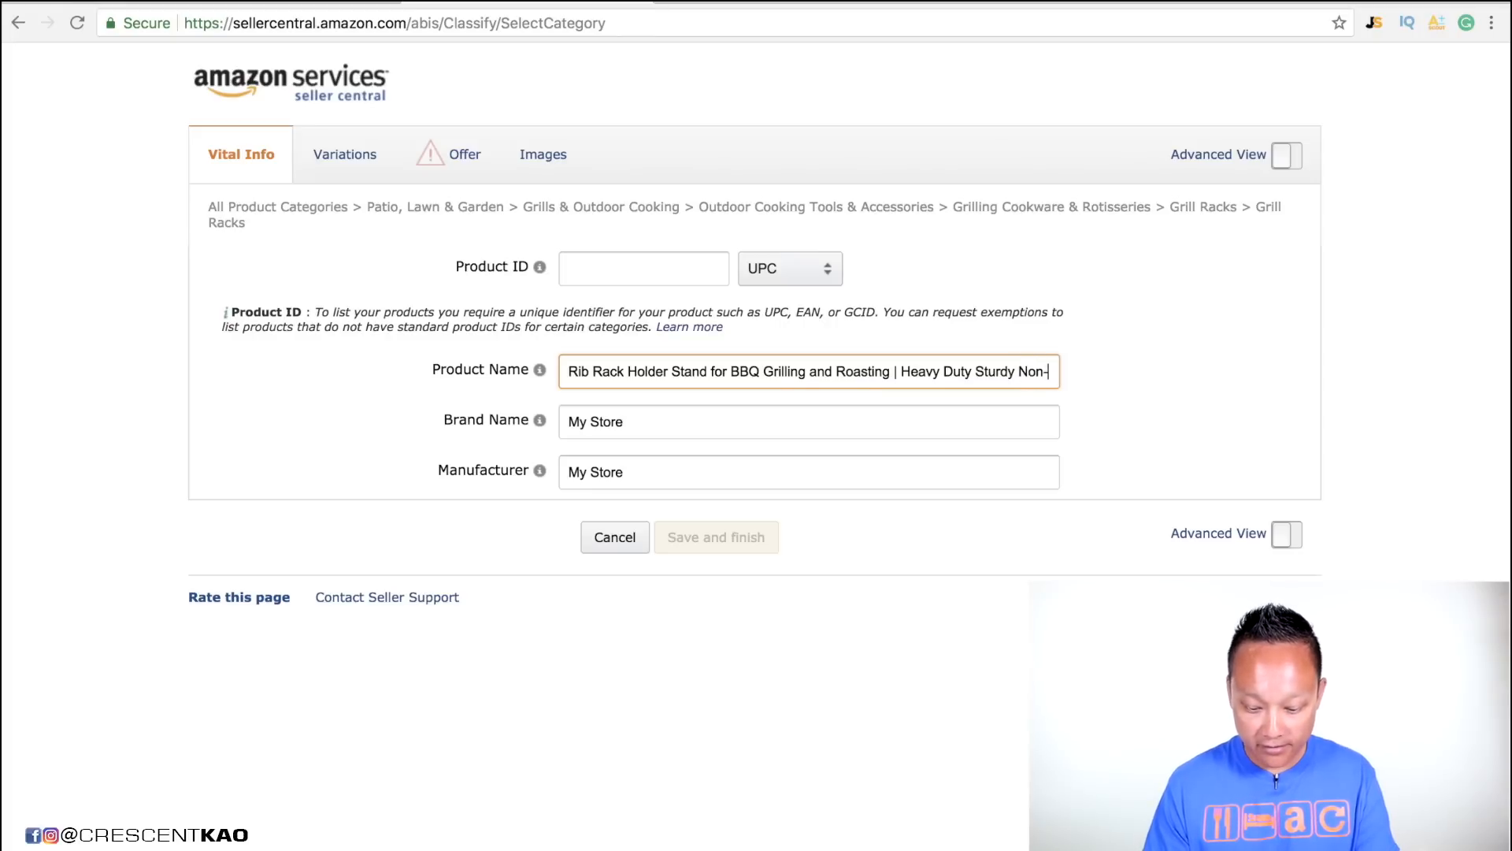
type("Stick")
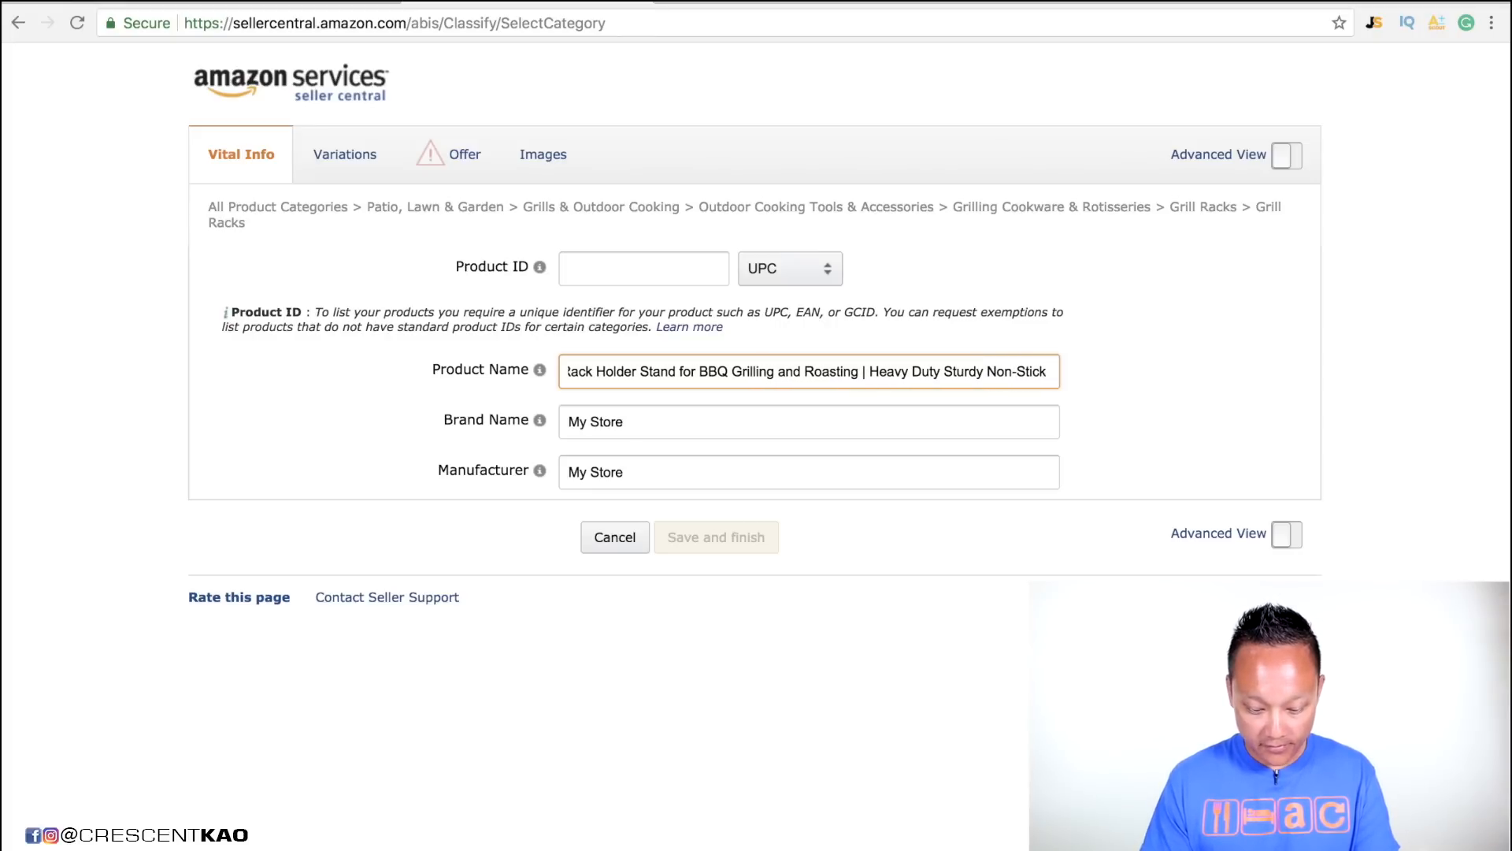
type(" Dishwasher")
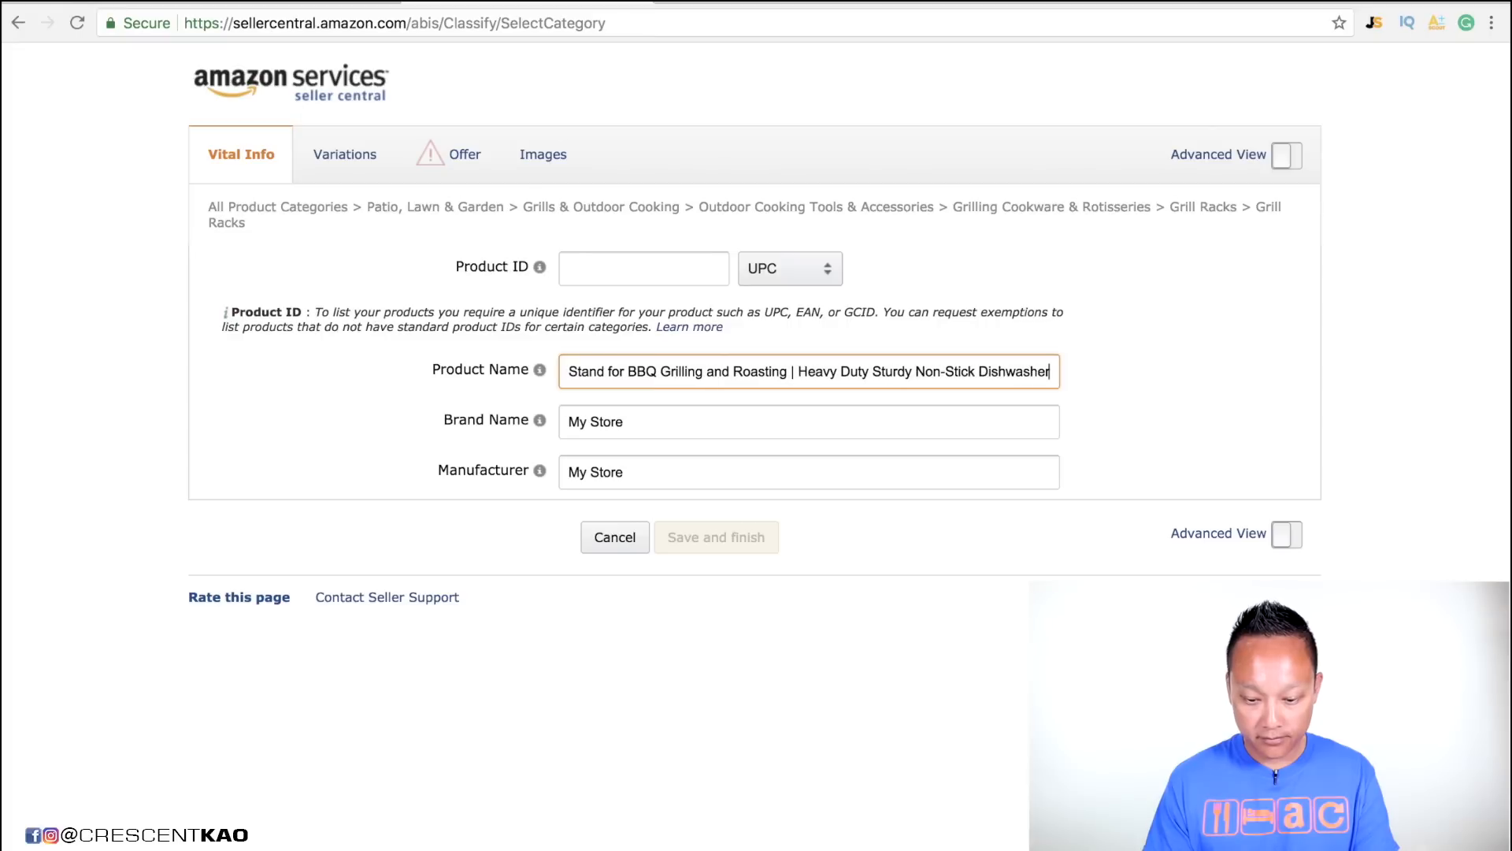
type(" Safe")
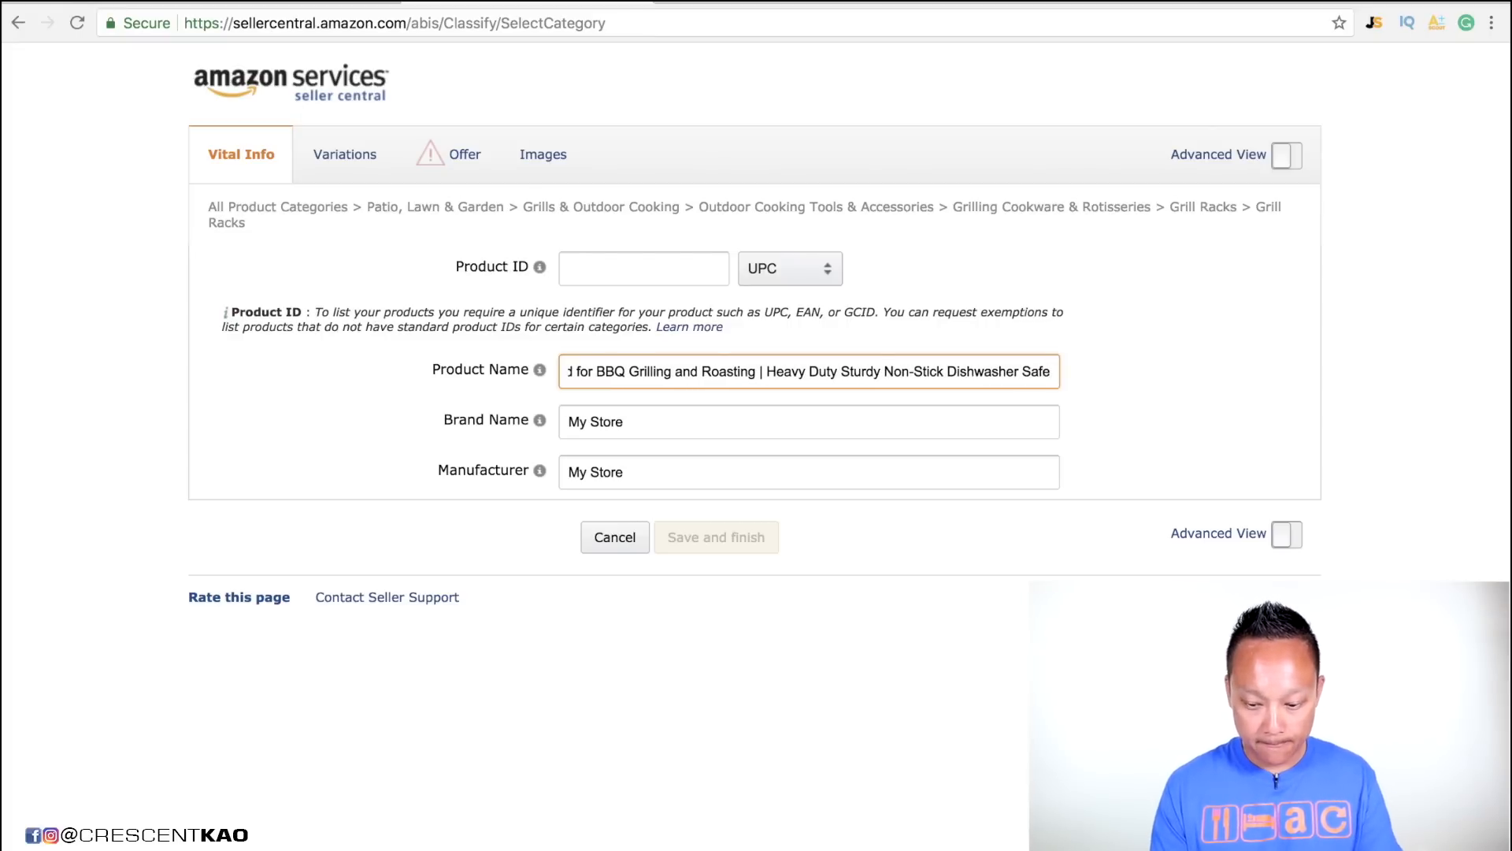
- Insert "Durable" before "Non-Stick" in the product name and append "| Easy to Clean" at its end
left_click(883, 371)
type("Durable ")
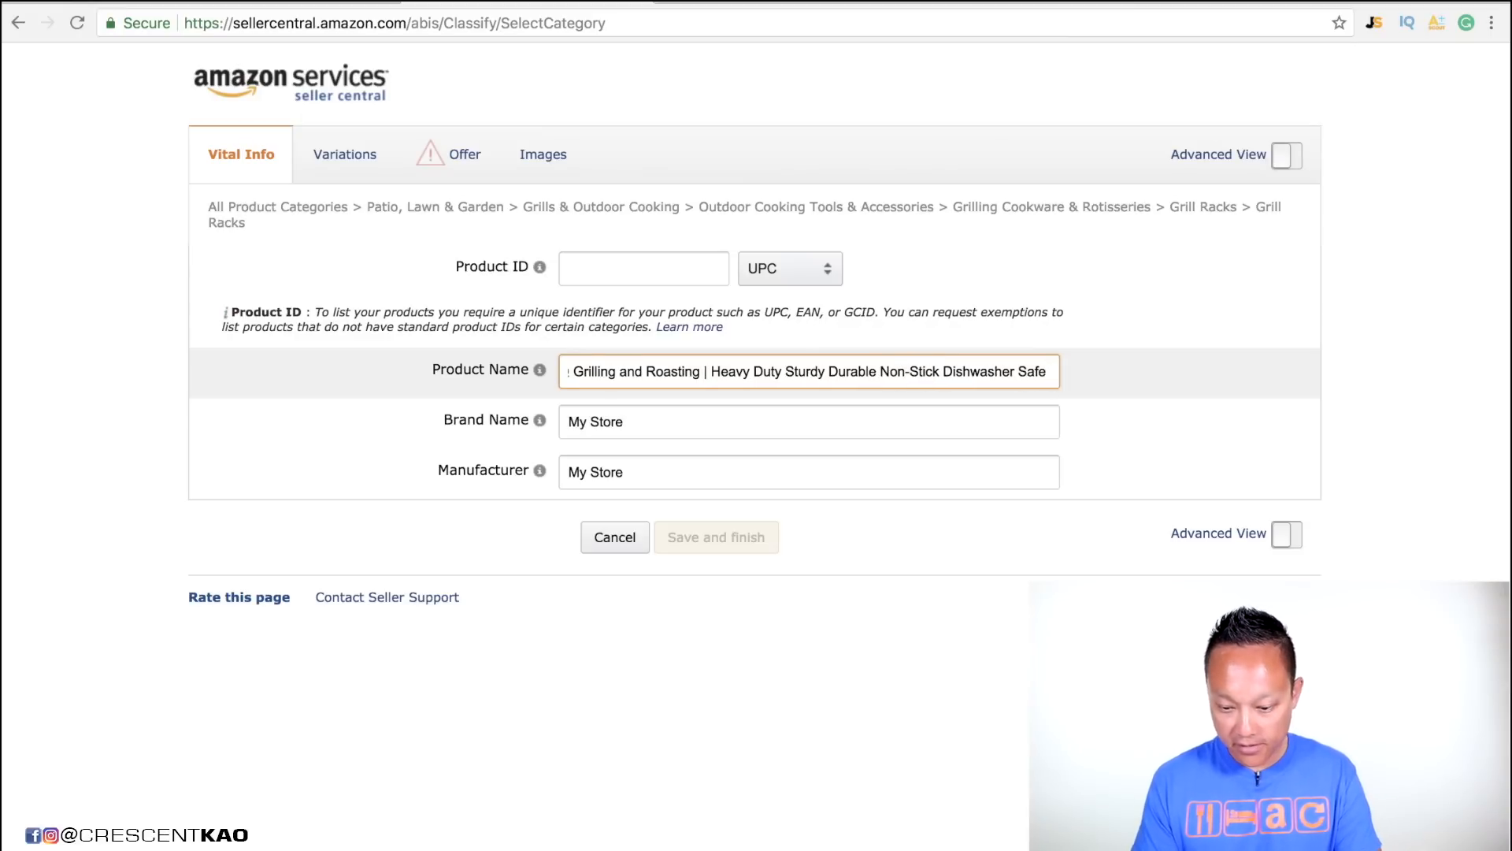
type(" | Easy")
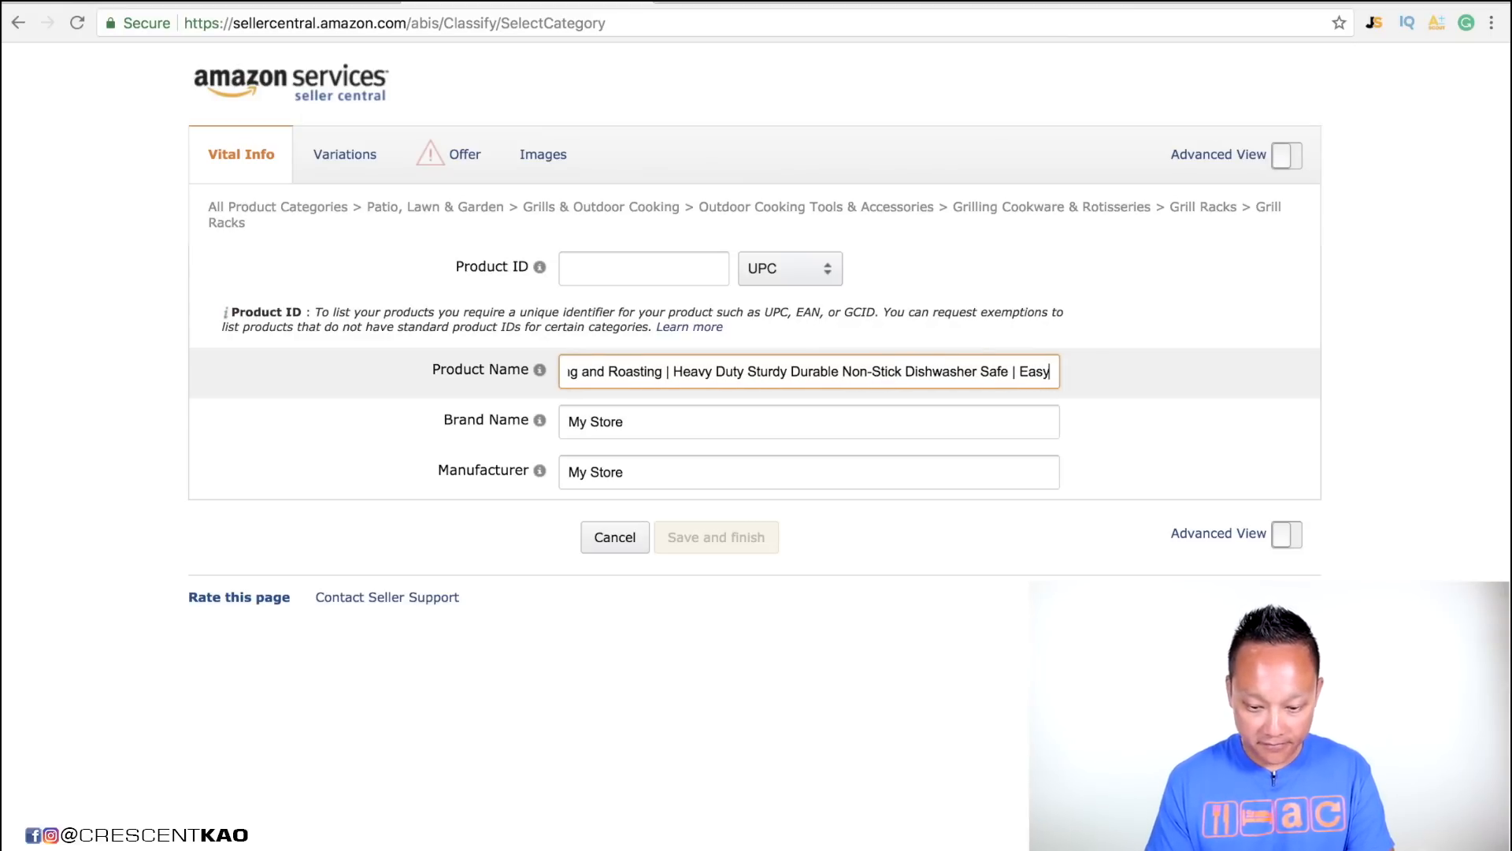
type(" to Clean")
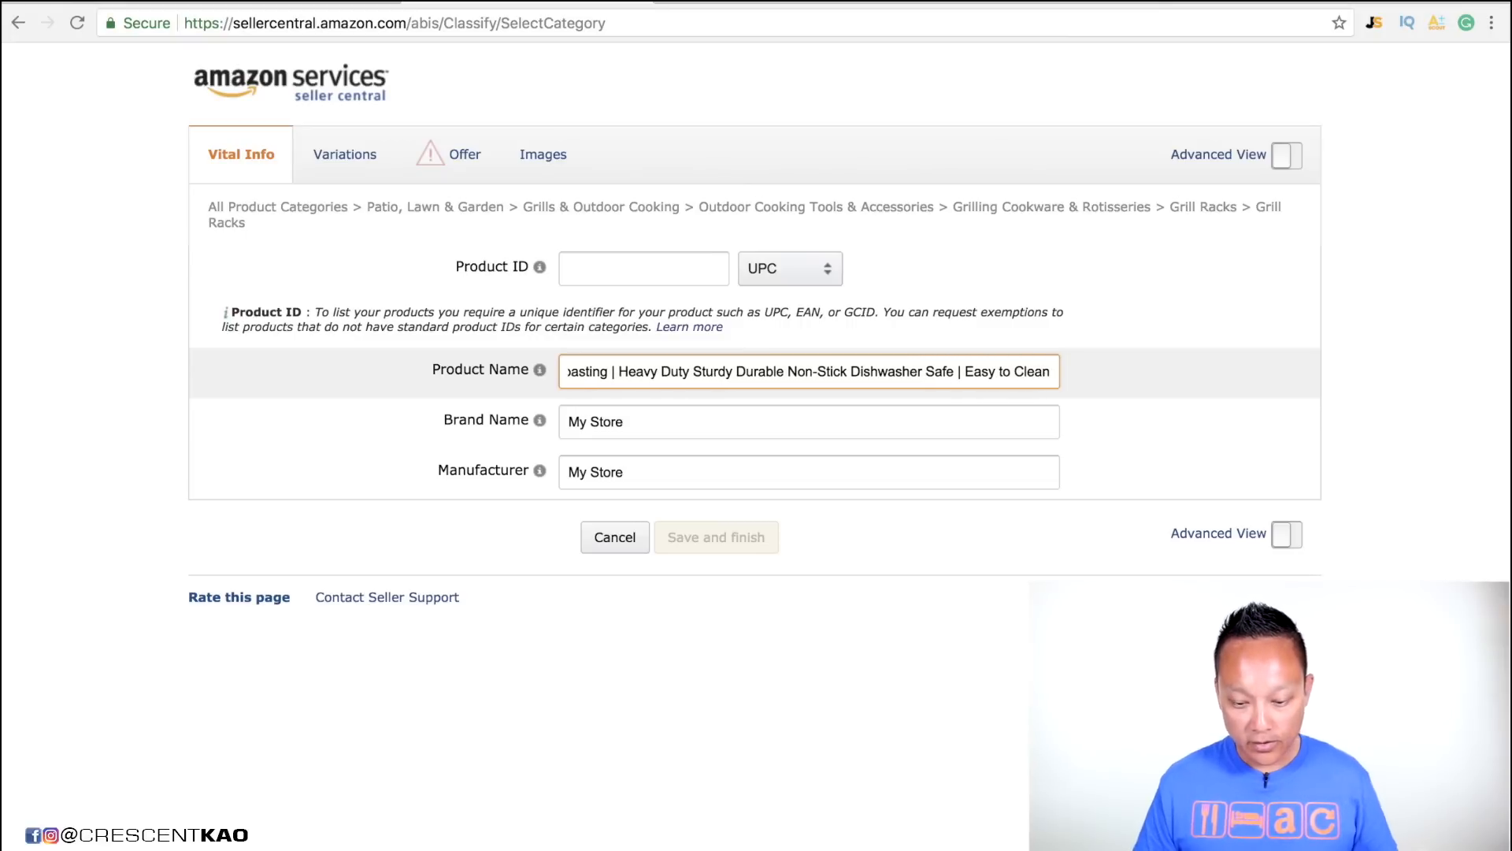
- Add commas after "Heavy Duty", "Sturdy", "Durable" and "Non-Stick" in the product name
left_click(694, 371)
key("BackSpace")
type(",")
left_click(743, 373)
type(",")
left_click(797, 372)
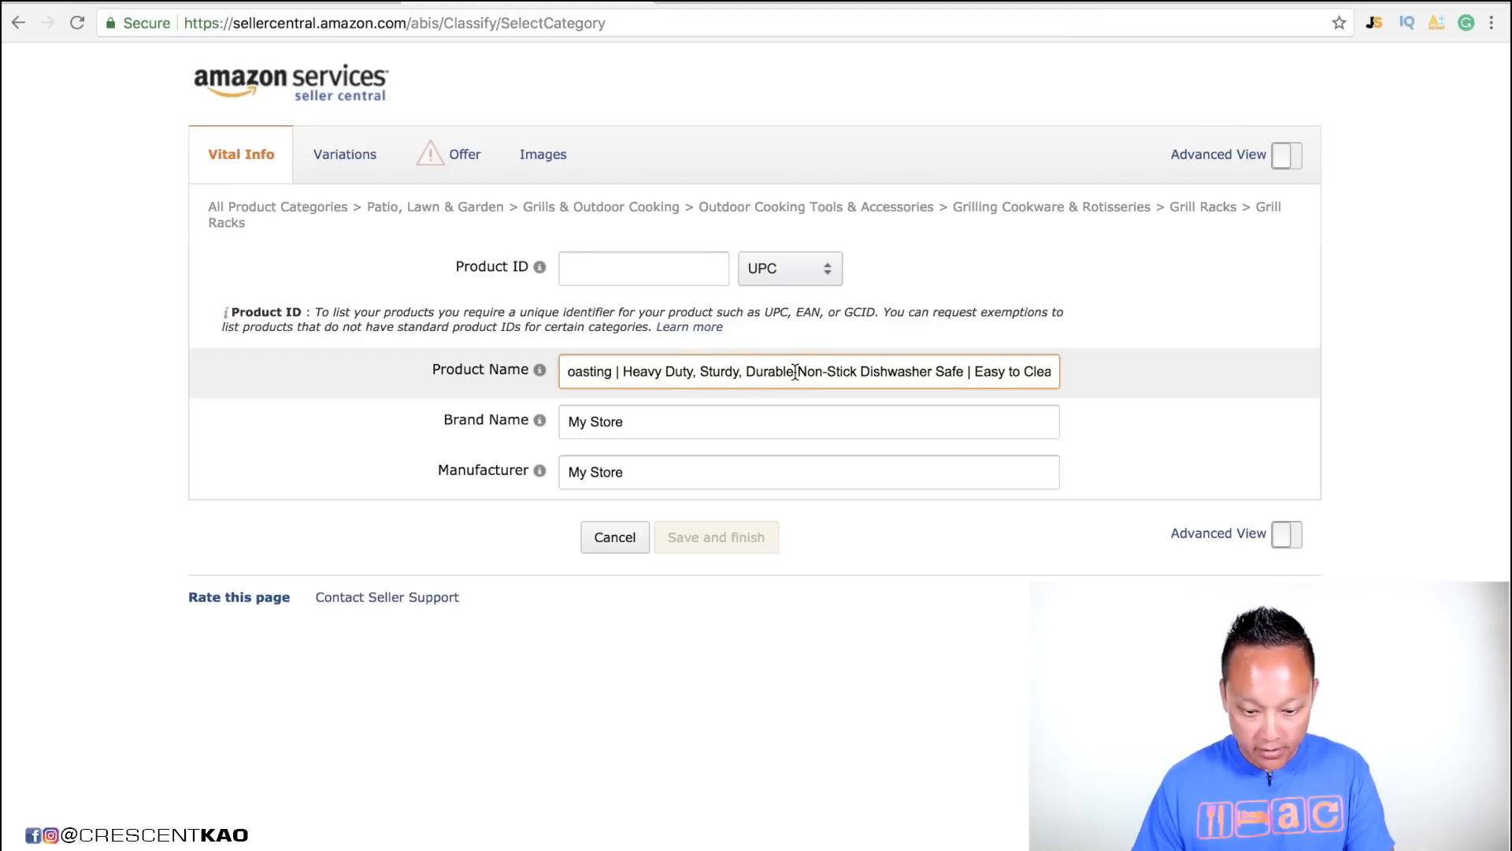
type(",")
left_click(860, 369)
type(",")
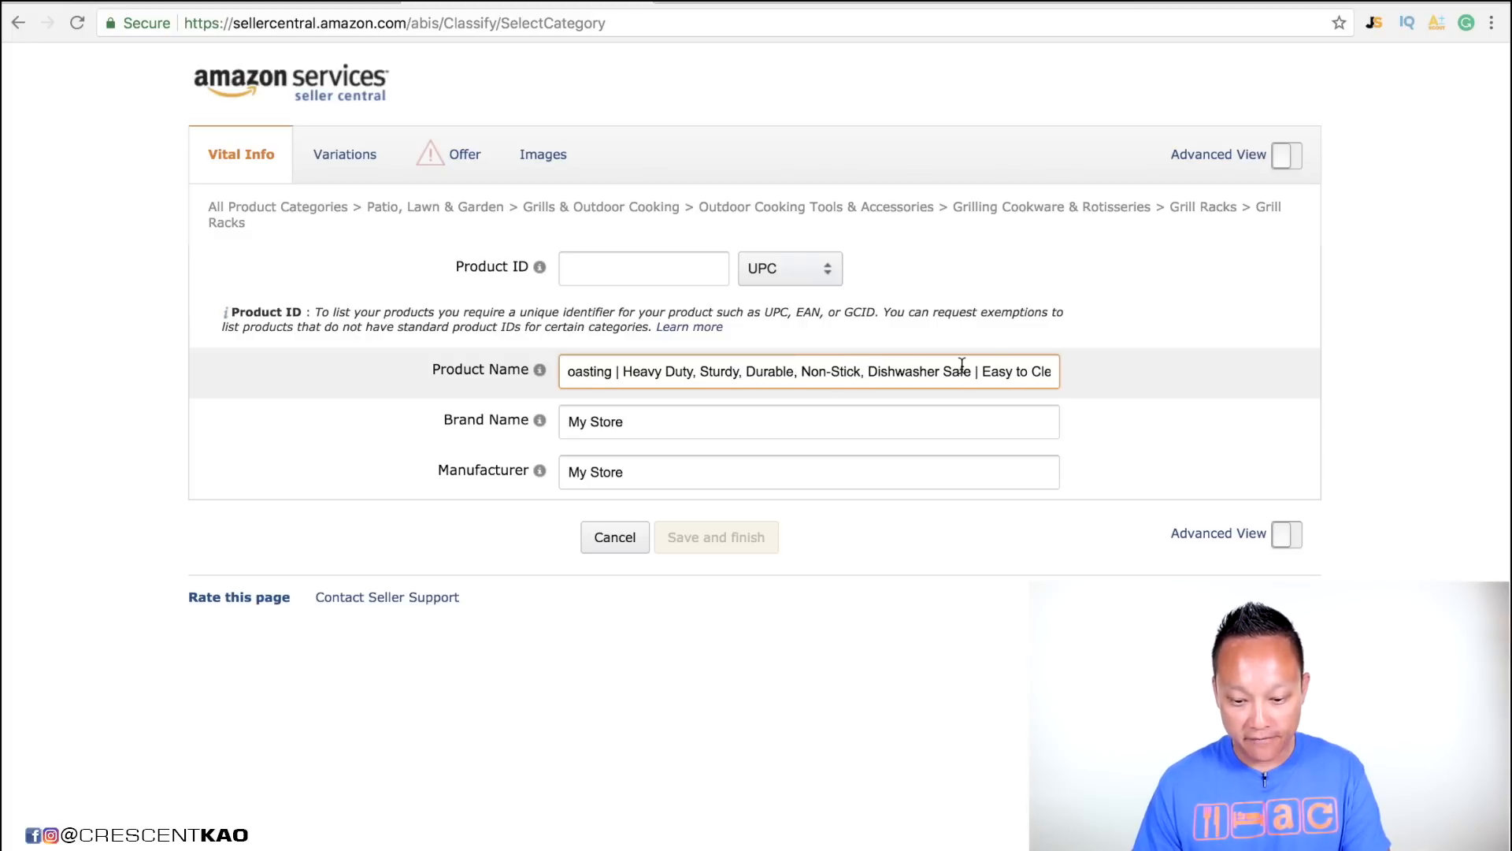
scroll(961, 366, "right", 1)
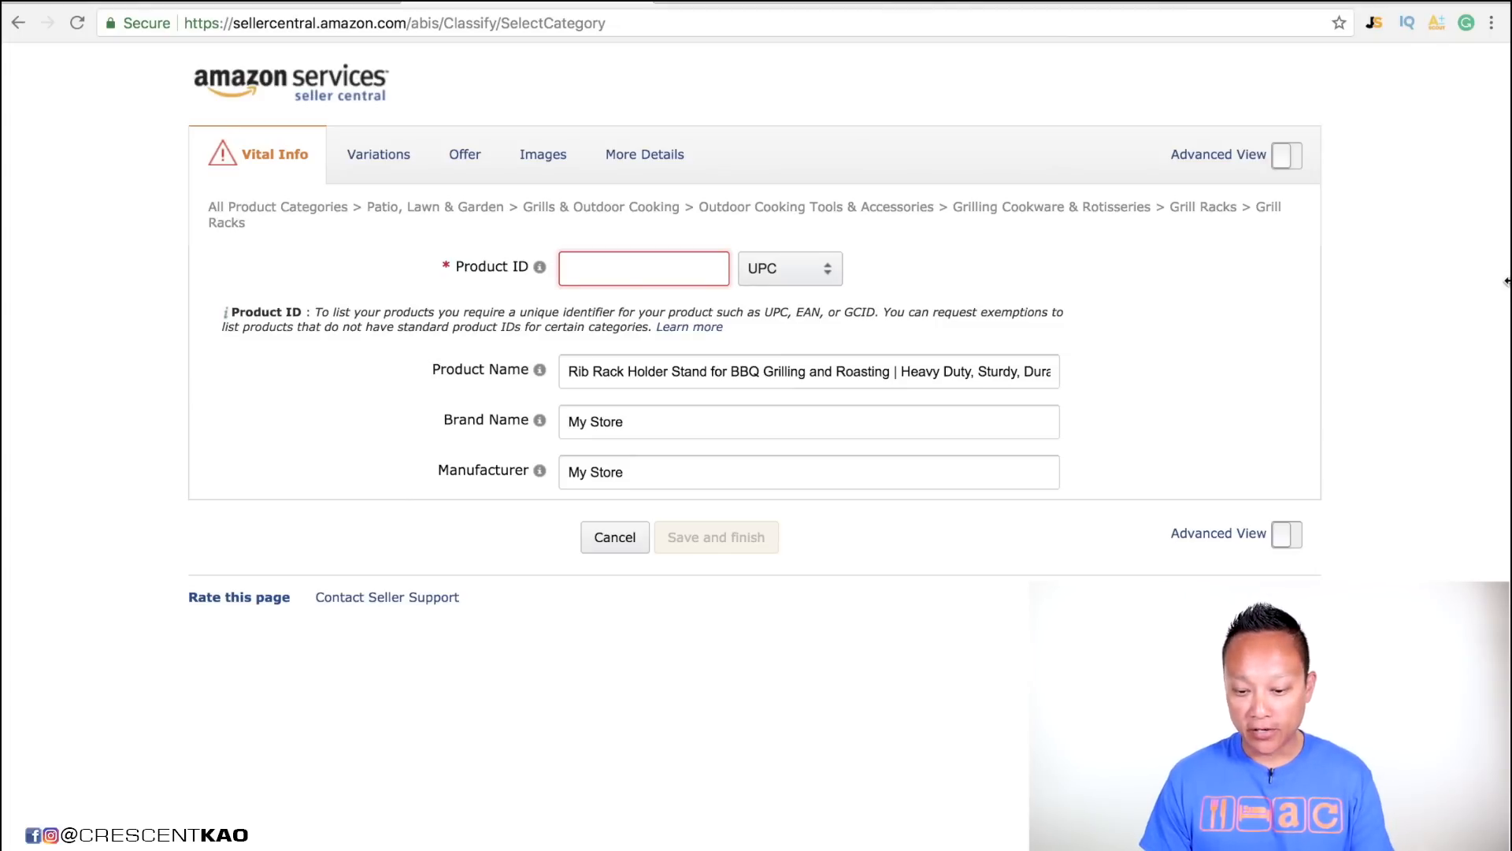
- Turn on the advanced view of the listing form and open the product description for entry
left_click(1287, 155)
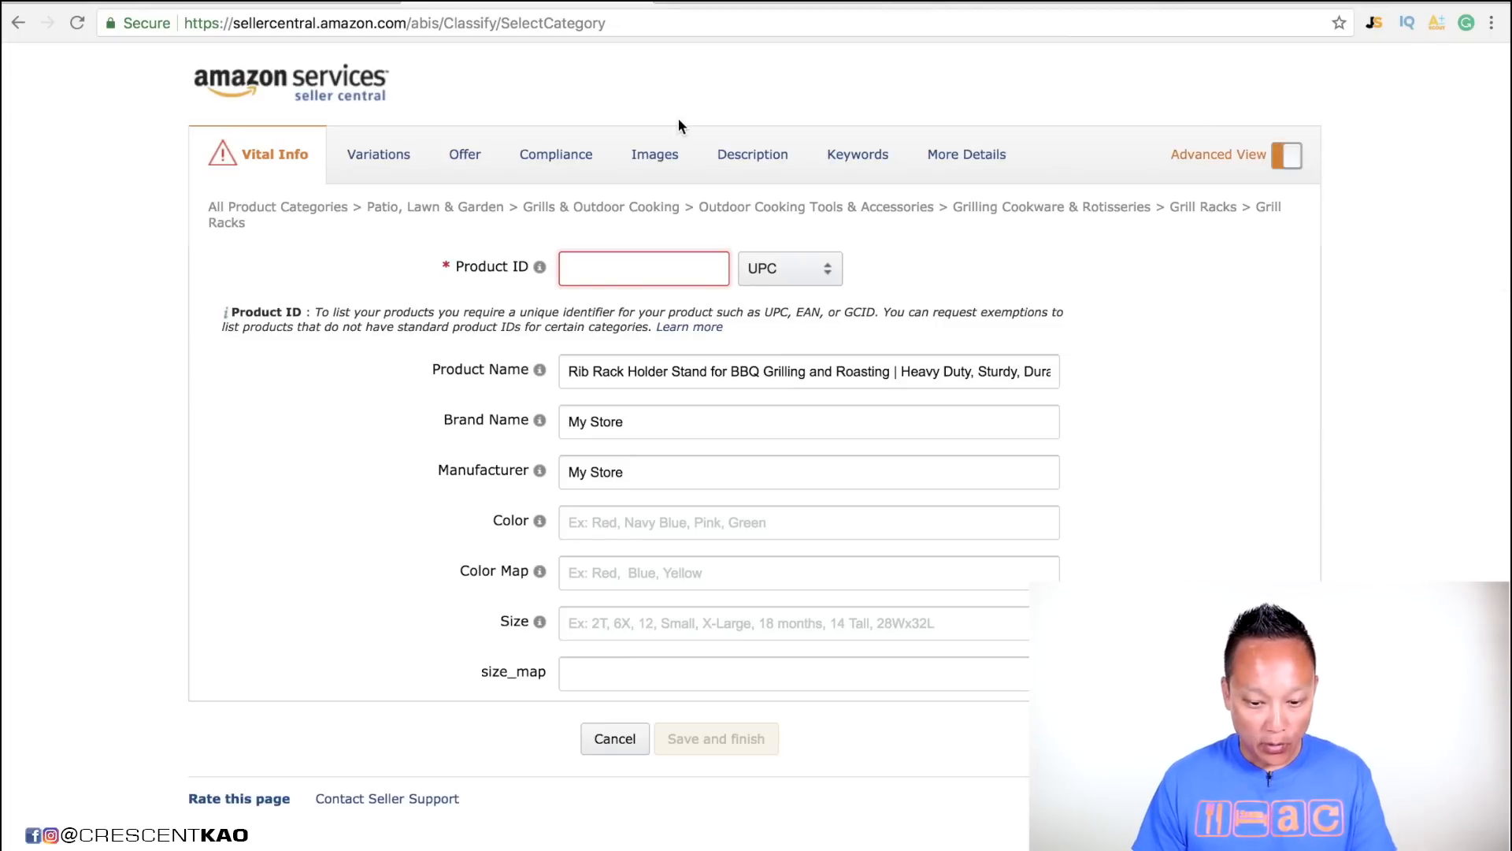
left_click(756, 155)
left_click(673, 263)
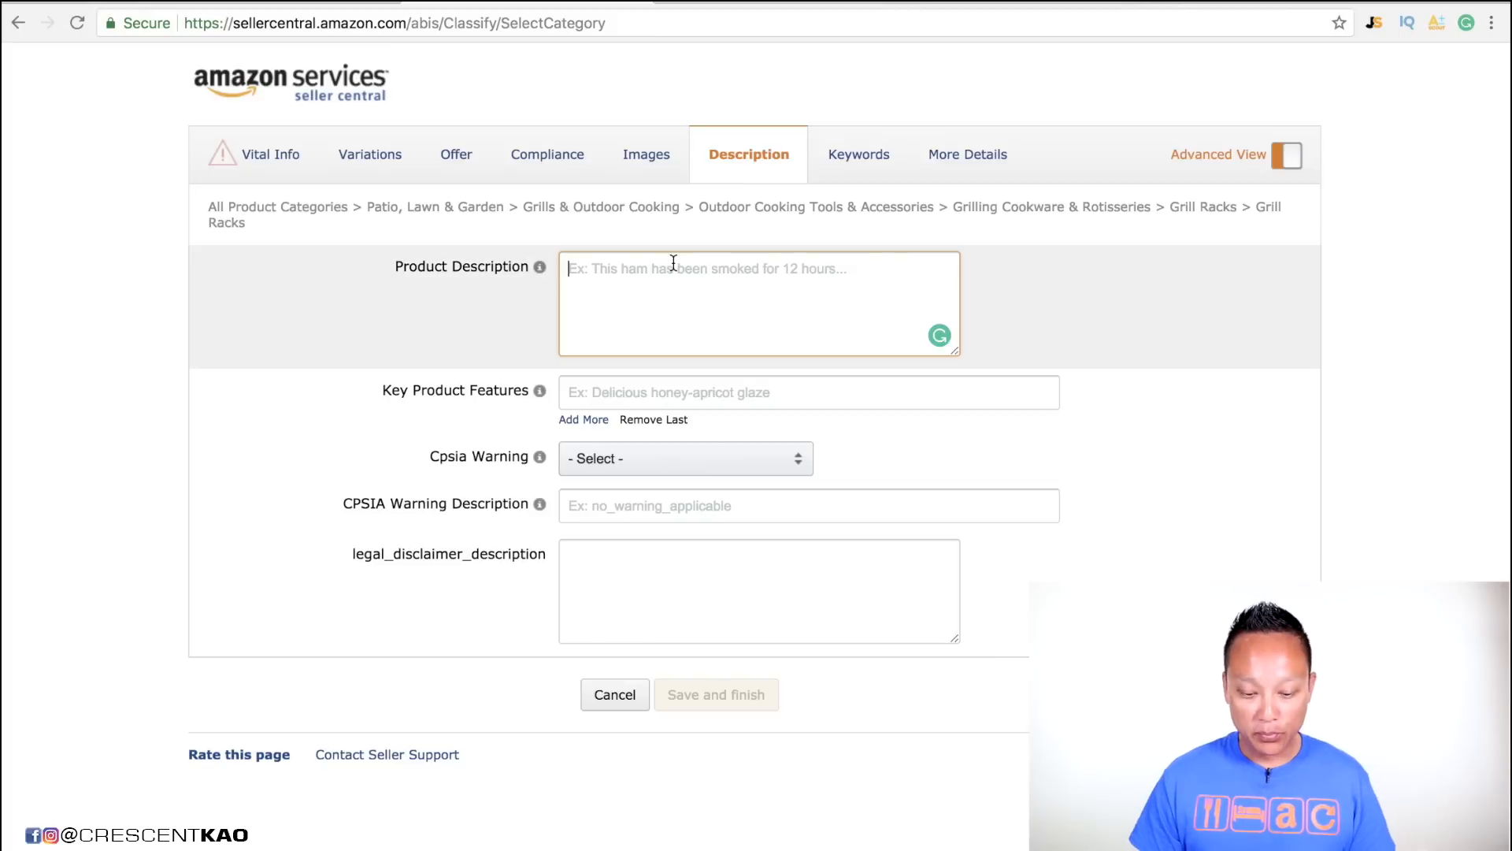
- Add three more entry lines for the listing's key product features
left_click(573, 389)
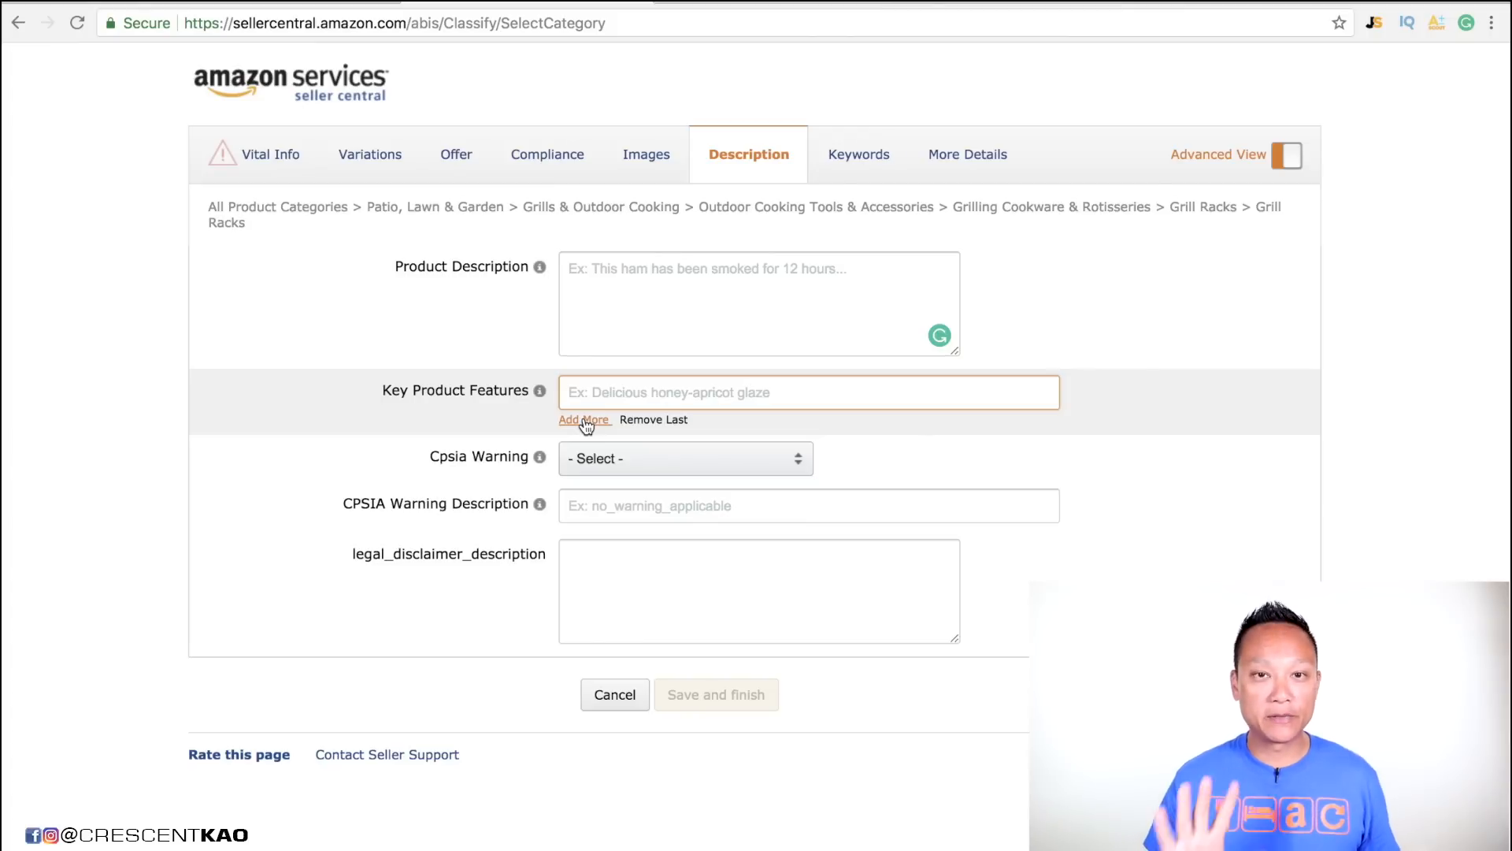
left_click(586, 422)
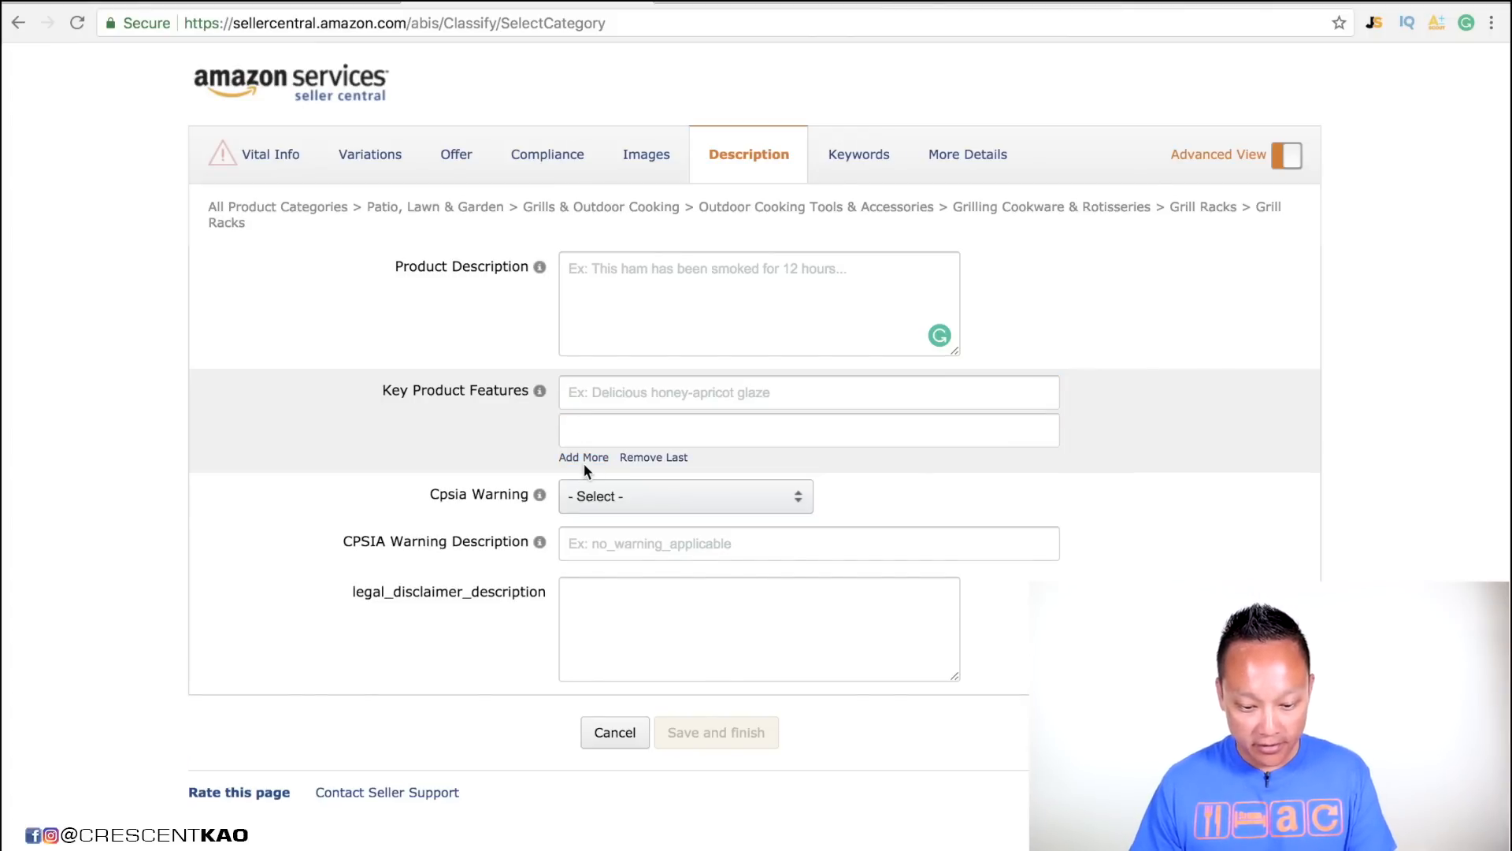
left_click(584, 462)
left_click(581, 495)
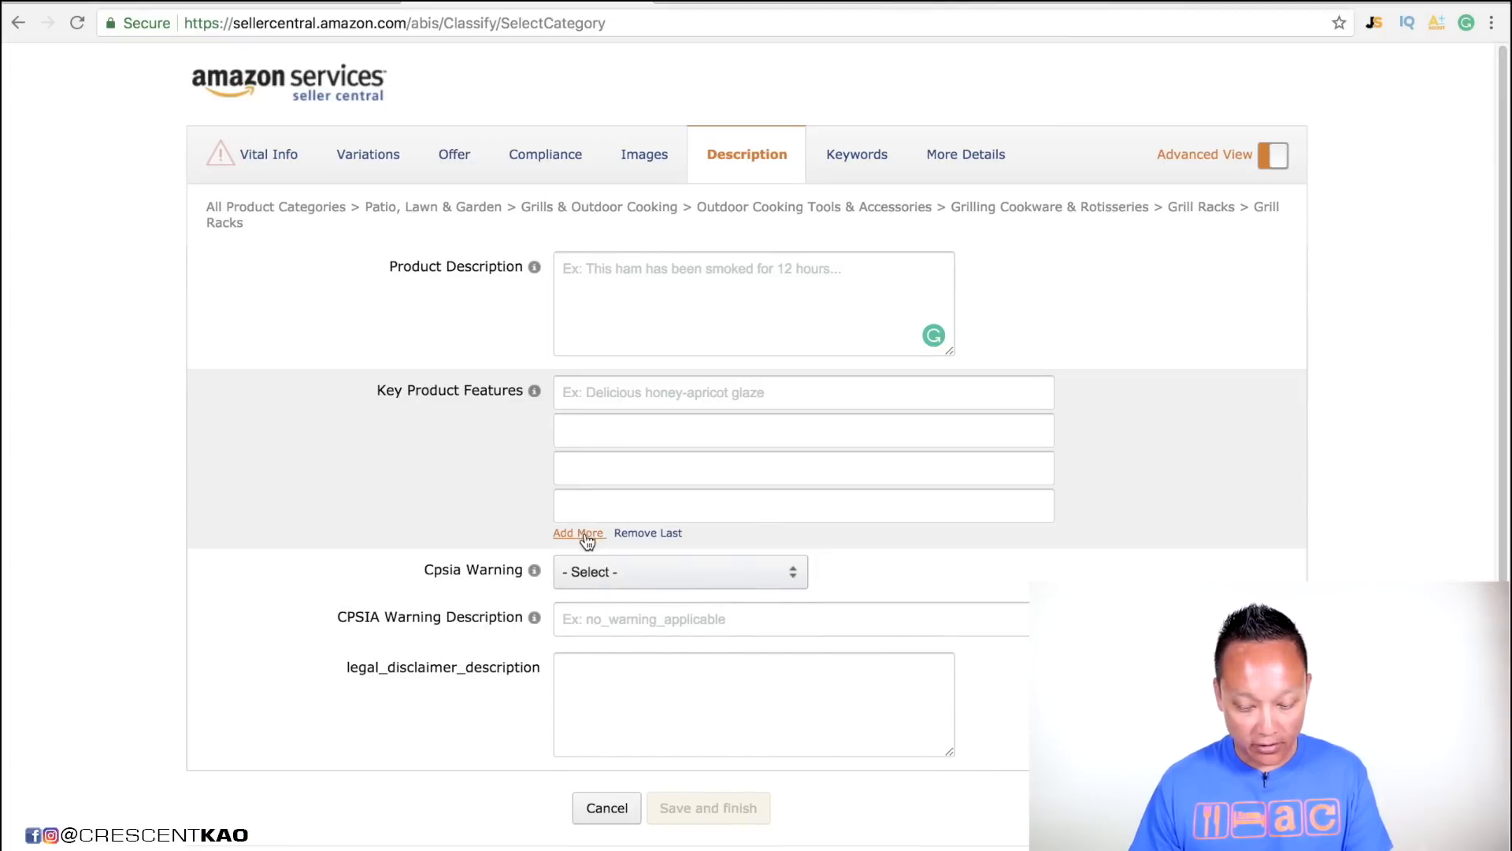